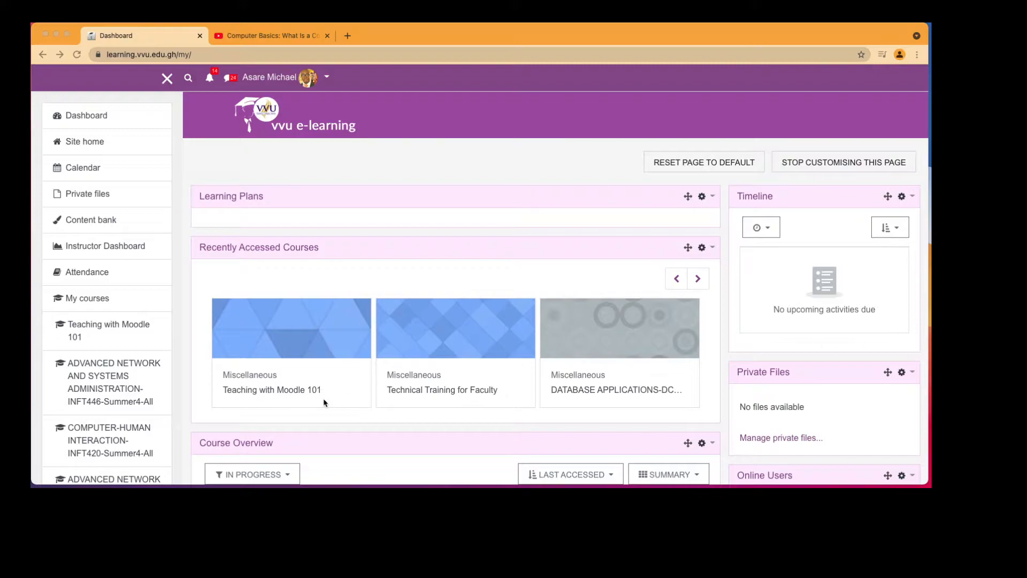
# Open the Teaching with Moodle 101 course and turn editing on.
pyautogui.click(289, 390)
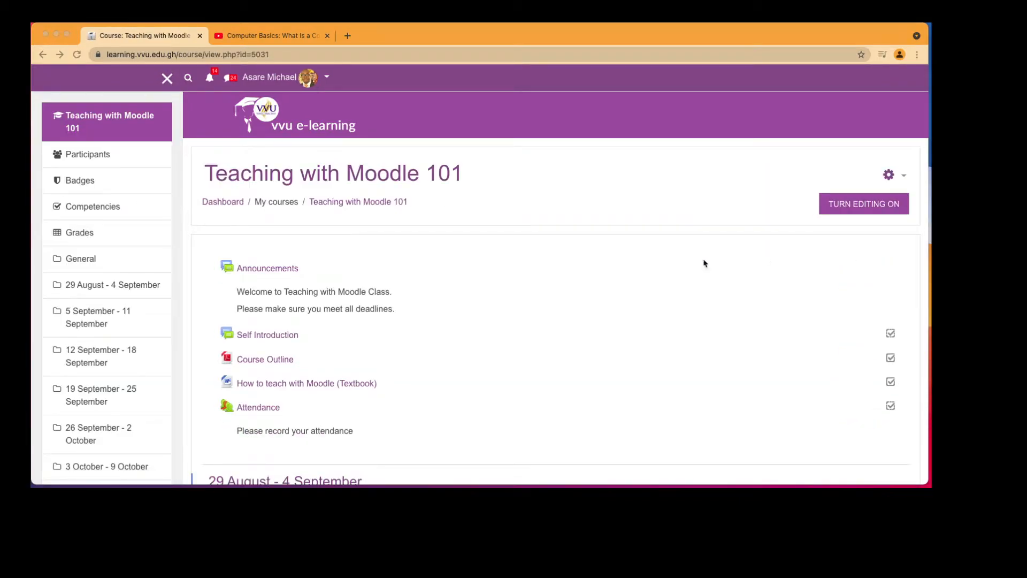
pyautogui.scroll(-2, 532, 294)
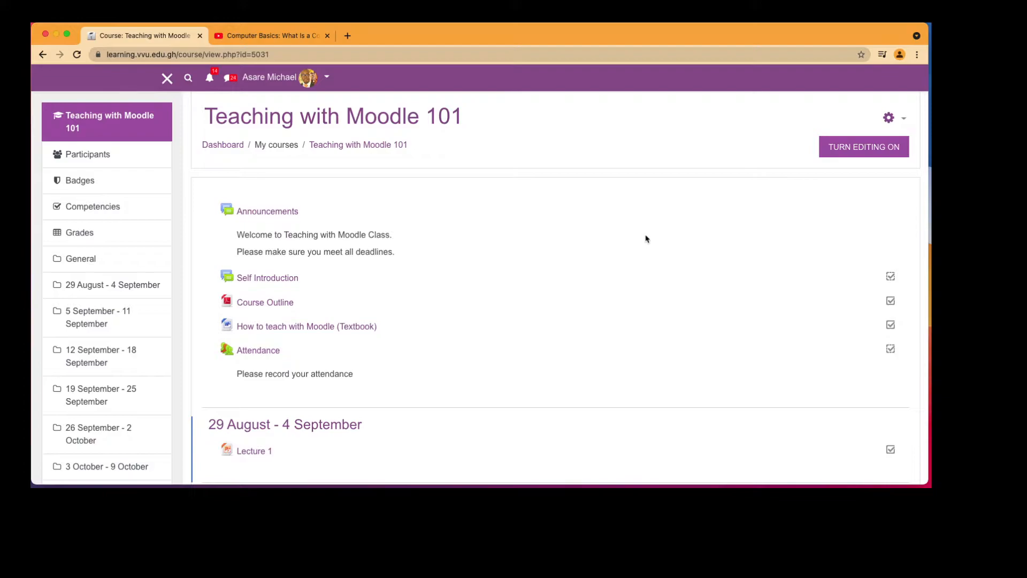
pyautogui.scroll(-2, 626, 268)
pyautogui.scroll(4, 626, 268)
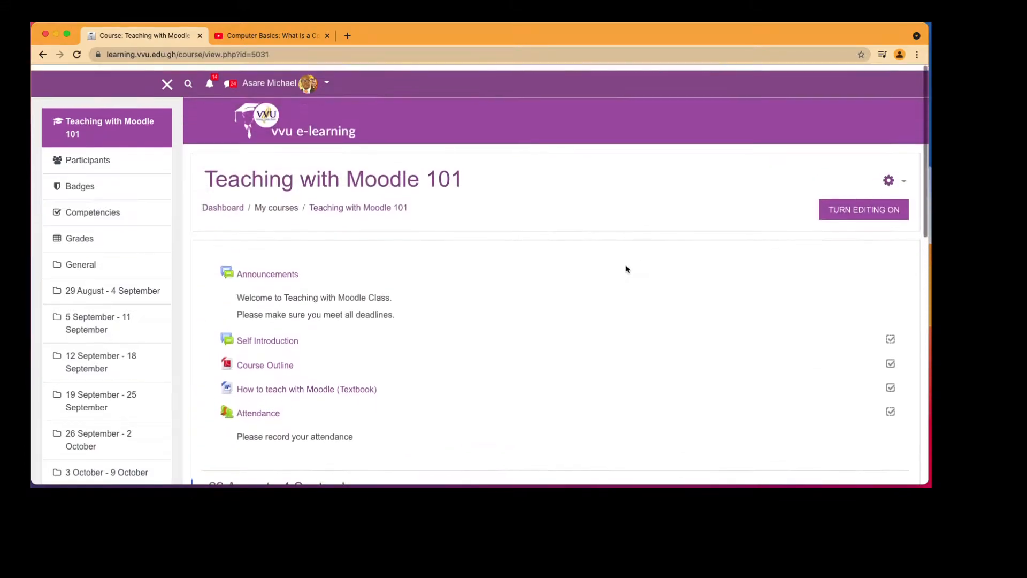
pyautogui.click(843, 208)
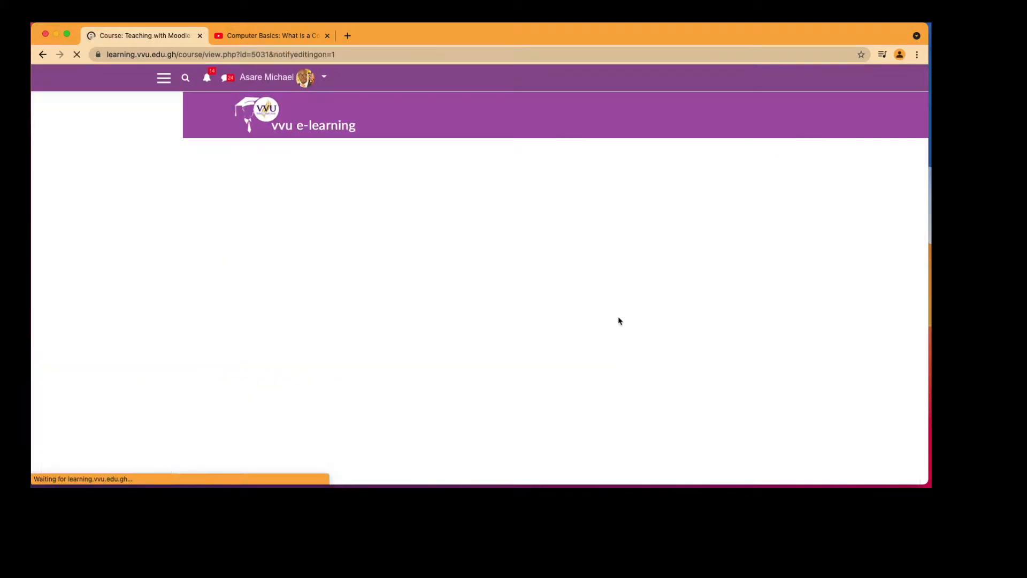
# Add a new Assignment activity to the 12 September - 18 September section.
pyautogui.scroll(-5, 619, 320)
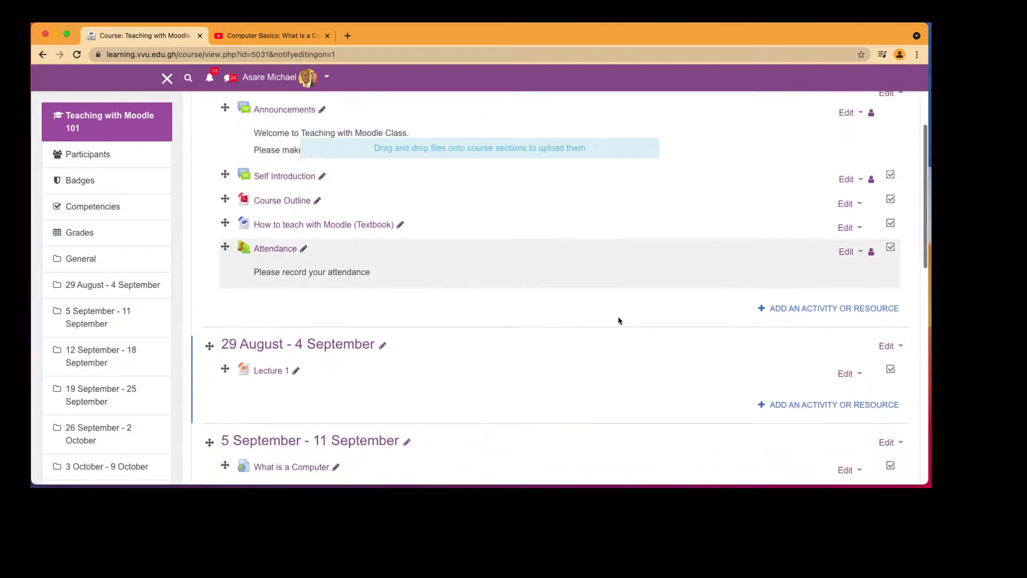
pyautogui.scroll(-5, 619, 320)
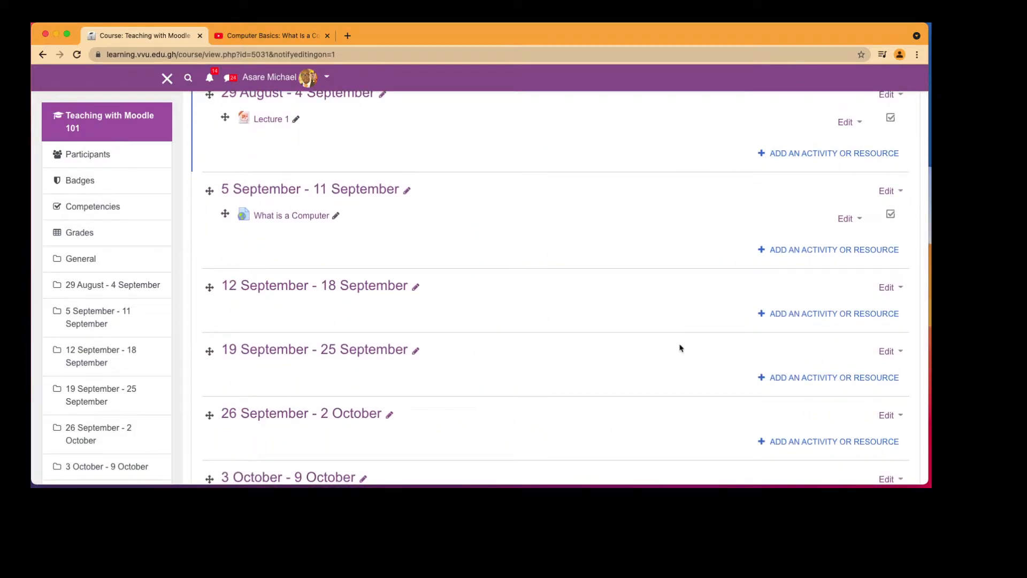
pyautogui.click(822, 316)
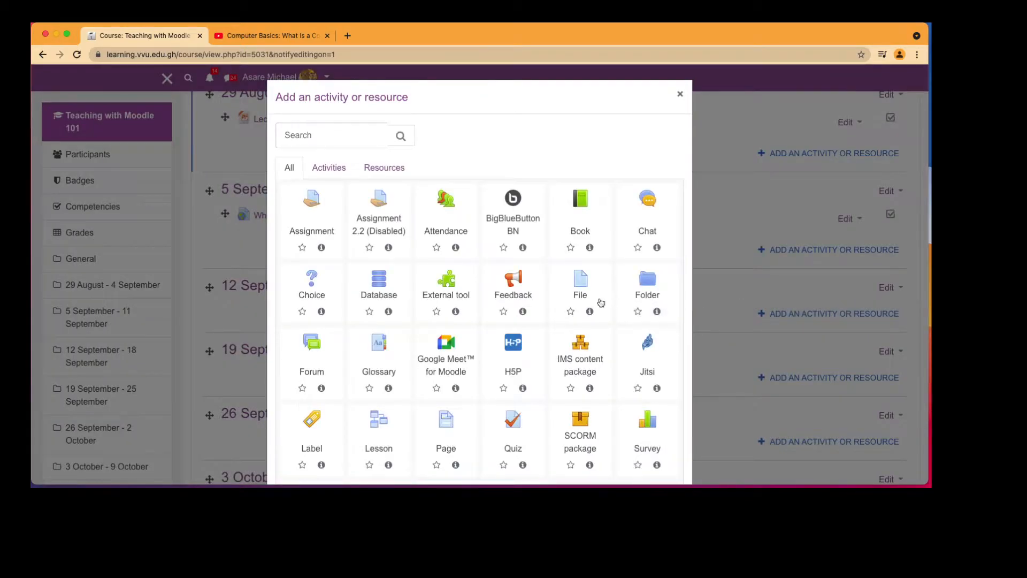
pyautogui.click(325, 169)
pyautogui.click(317, 196)
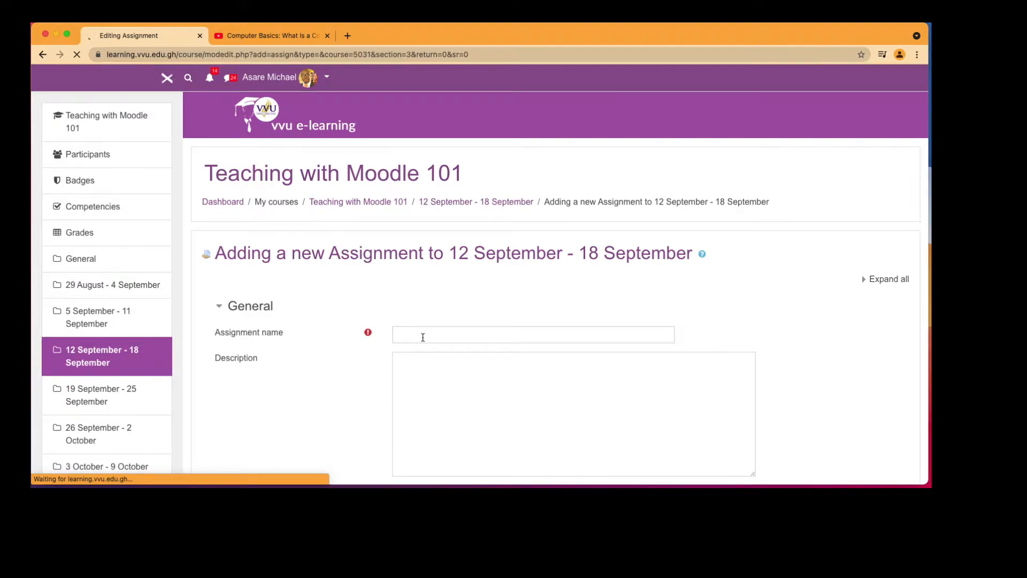
# Name the new assignment "Class work".
pyautogui.click(430, 333)
pyautogui.write('Class ')
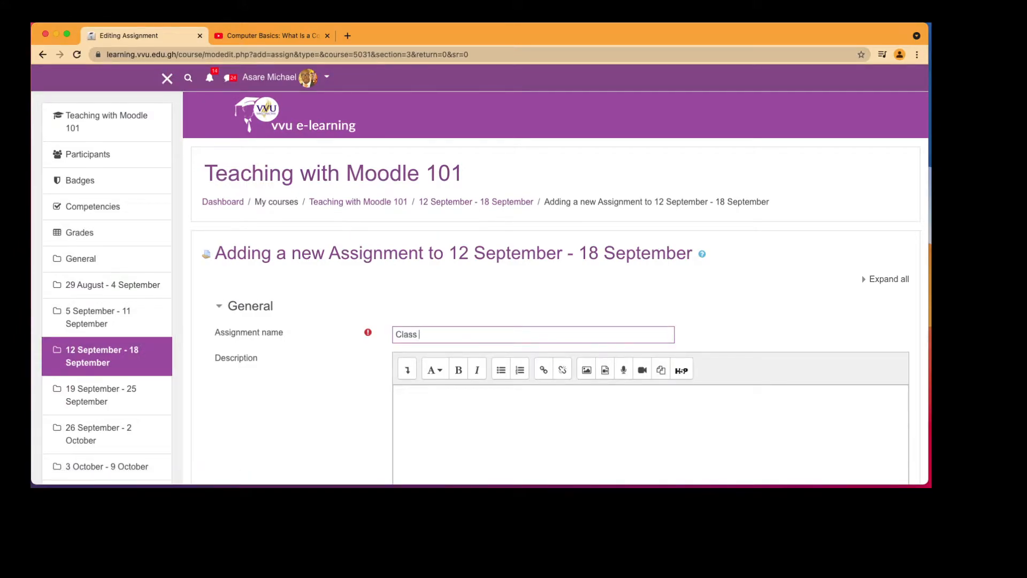
pyautogui.write('work')
# Enter "What do you know about computers?" as the assignment description.
pyautogui.scroll(-3, 474, 395)
pyautogui.click(475, 314)
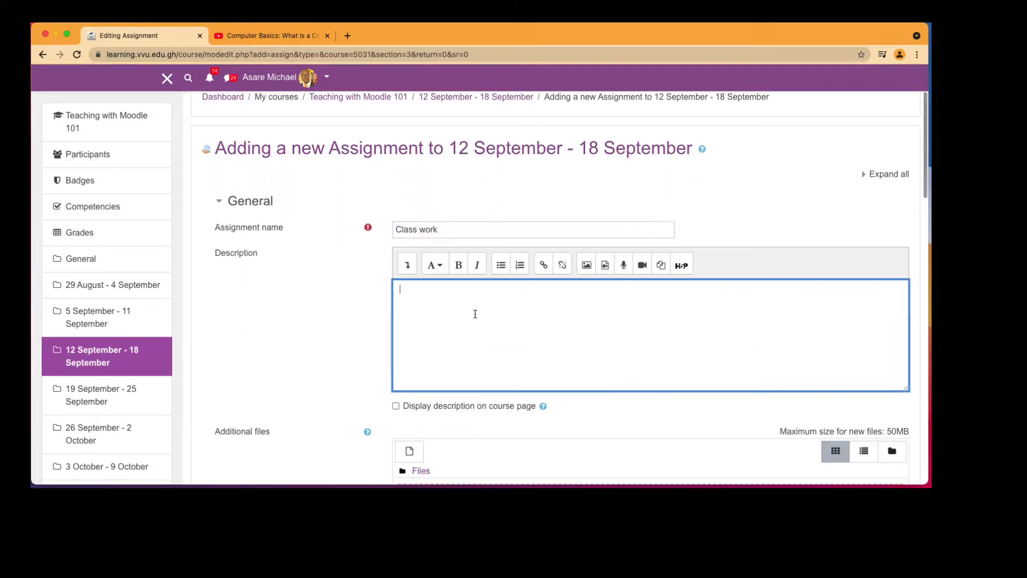
pyautogui.write('What do you know abo')
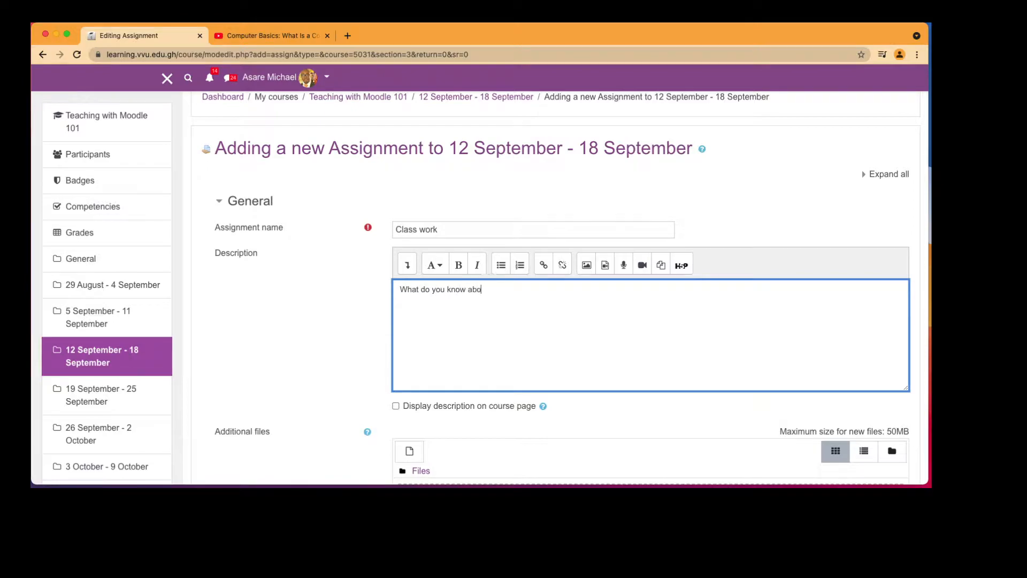
pyautogui.write('ut computewr')
pyautogui.press('BackSpace')
pyautogui.press('BackSpace')
pyautogui.write('rs ?')
# Enable displaying the assignment description on the course page.
pyautogui.scroll(-2, 493, 372)
pyautogui.scroll(-2, 493, 372)
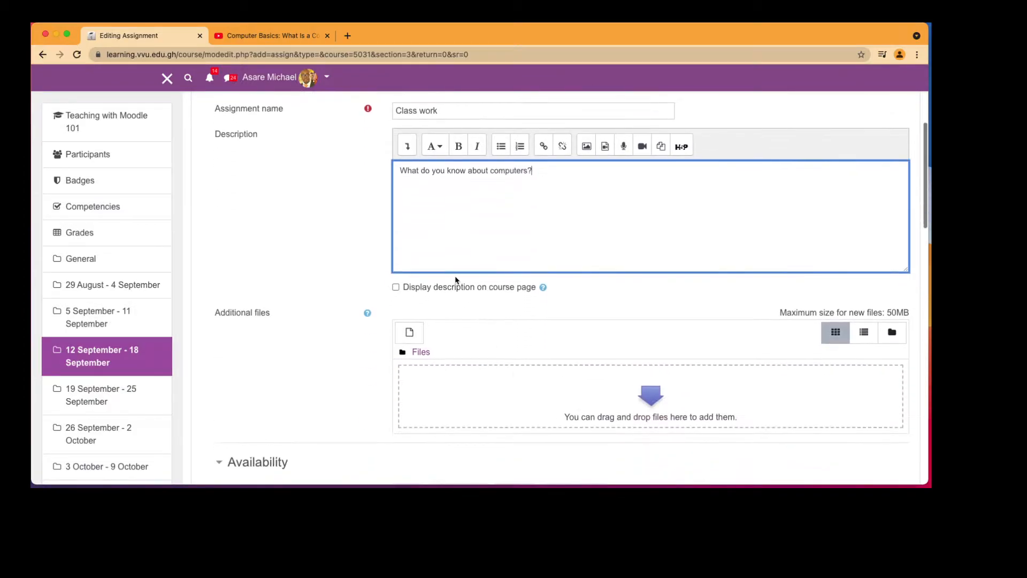
pyautogui.click(438, 288)
pyautogui.scroll(3, 447, 292)
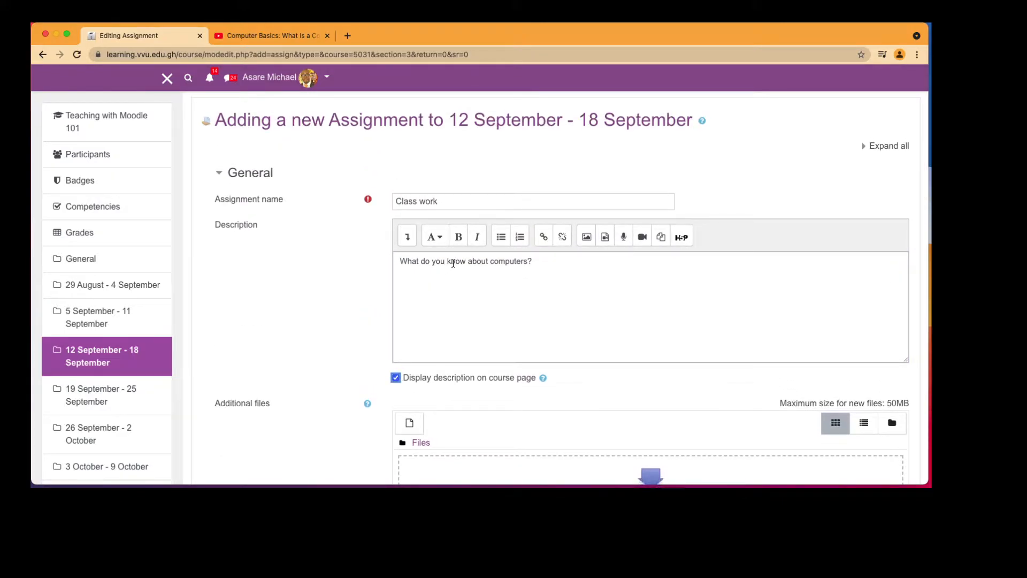
# Review the assignment's description, additional files and availability settings.
pyautogui.scroll(-5, 461, 276)
pyautogui.scroll(-2, 462, 278)
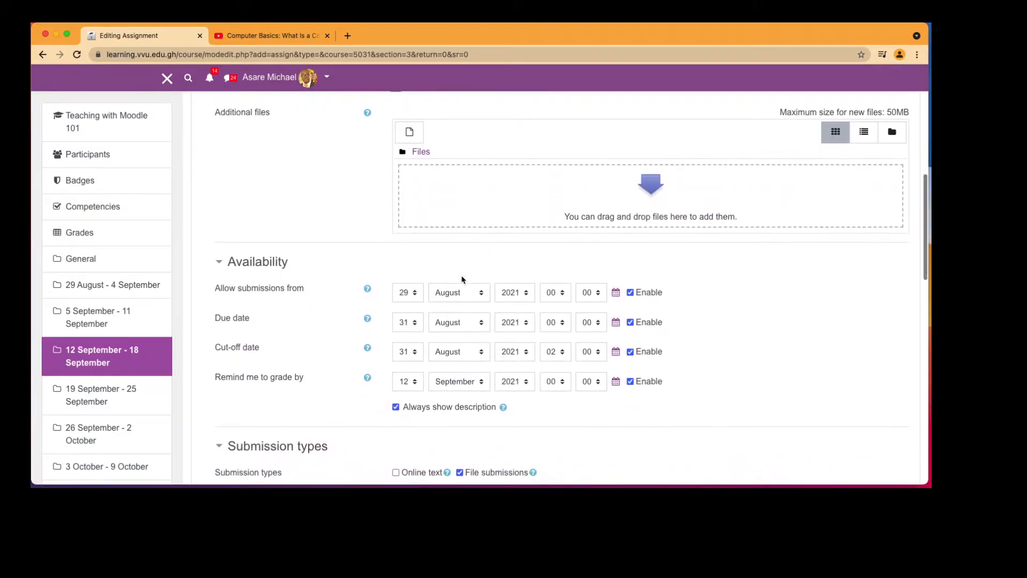
pyautogui.scroll(4, 462, 278)
pyautogui.scroll(2, 461, 275)
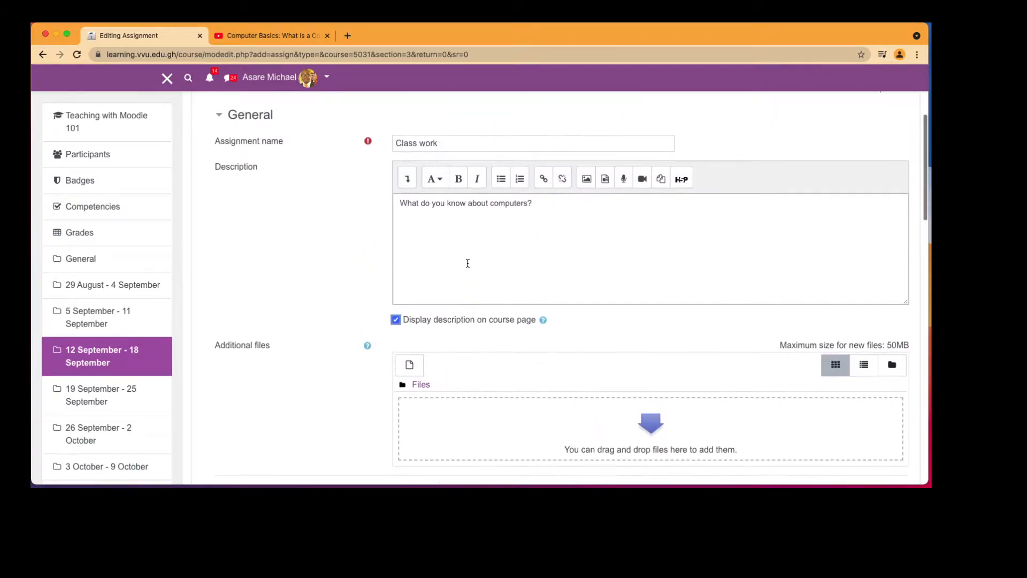
pyautogui.click(466, 211)
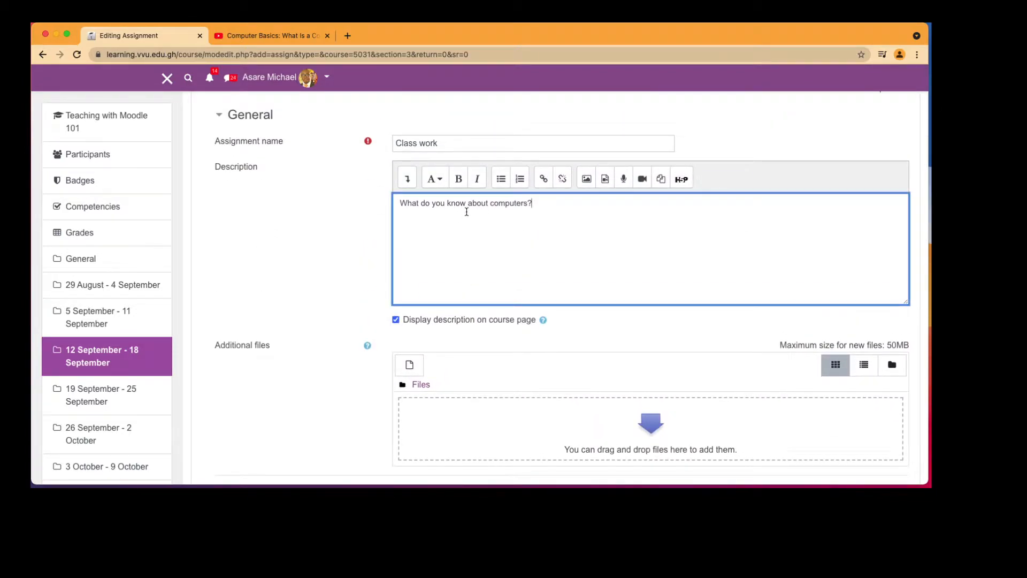
pyautogui.scroll(-5, 467, 213)
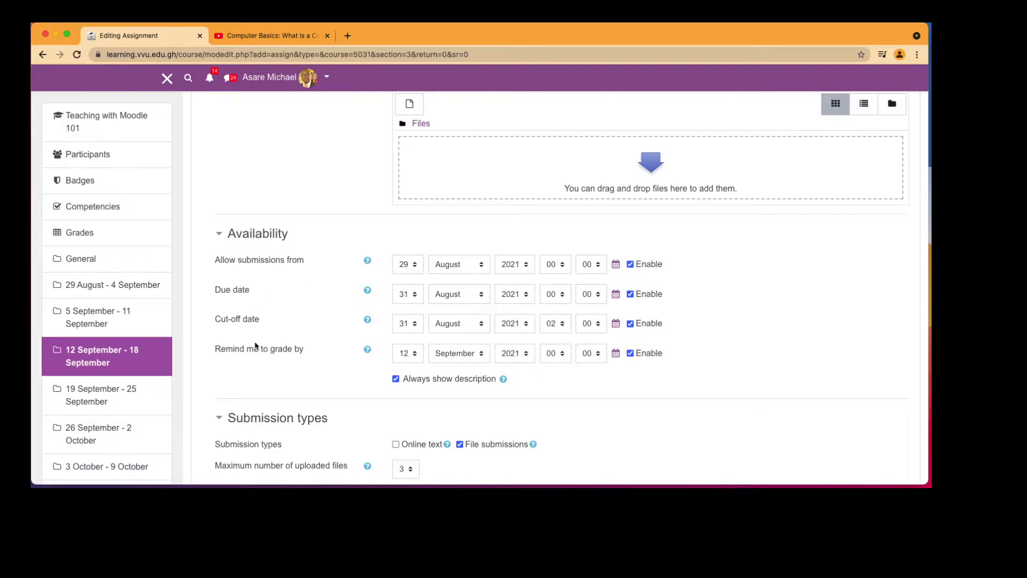
pyautogui.scroll(5, 291, 312)
# Set the date from which submissions are allowed to 30 August 2021 at 12:00.
pyautogui.scroll(-5, 409, 188)
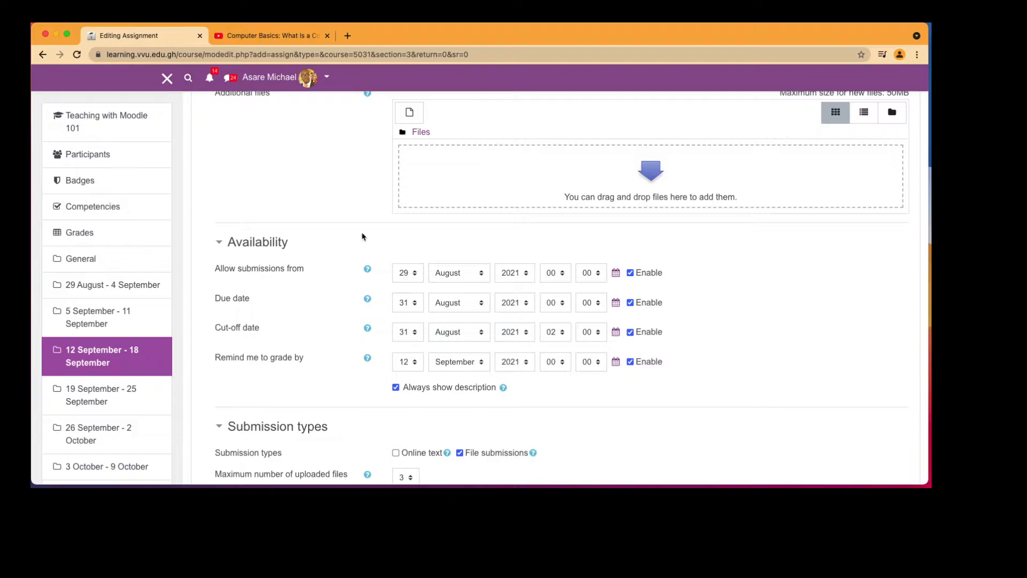
pyautogui.click(408, 275)
pyautogui.click(407, 287)
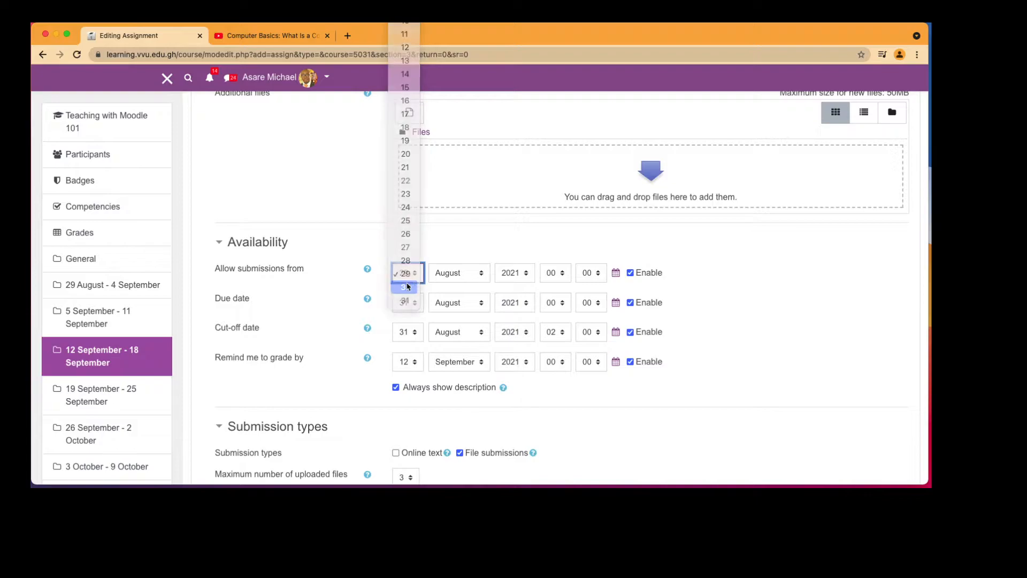
pyautogui.click(546, 279)
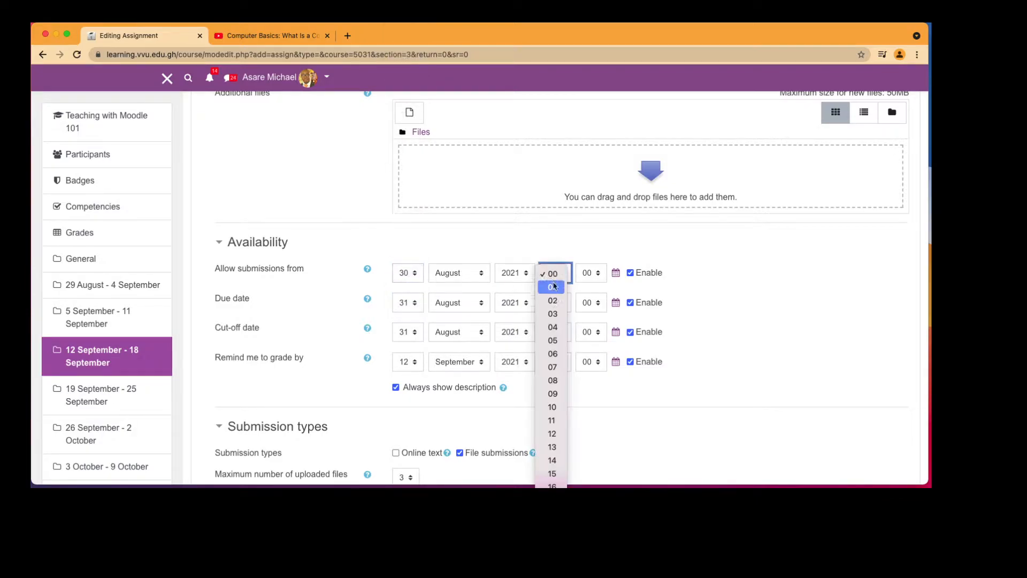
pyautogui.click(558, 434)
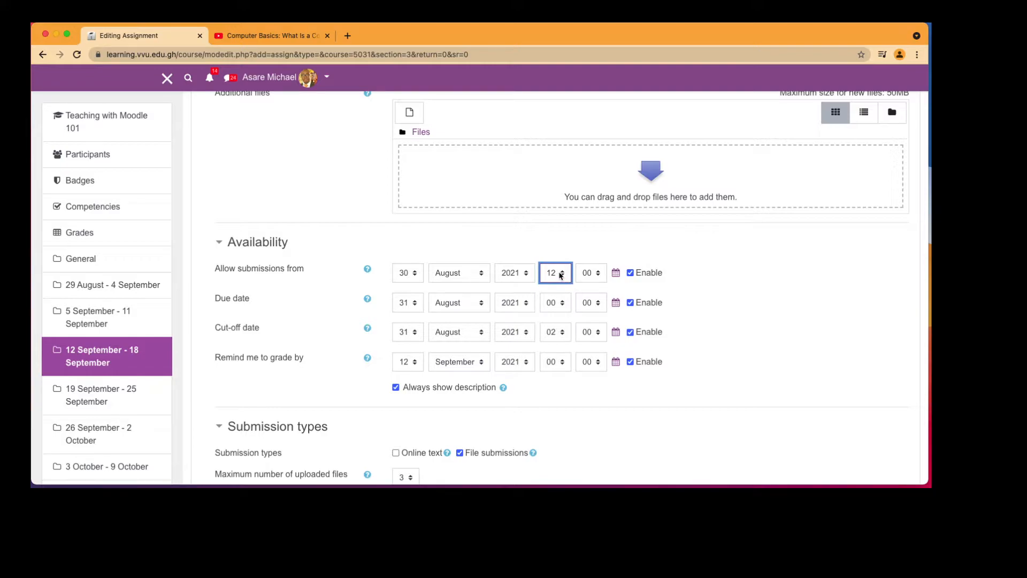
# Clear the option that displays the assignment description on the course page.
pyautogui.scroll(5, 566, 277)
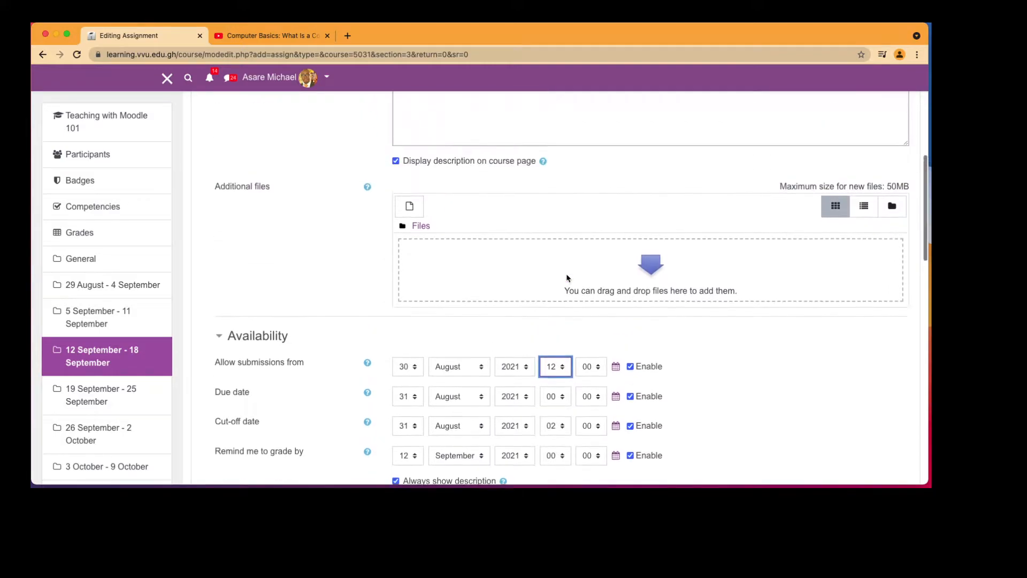
pyautogui.scroll(1, 567, 278)
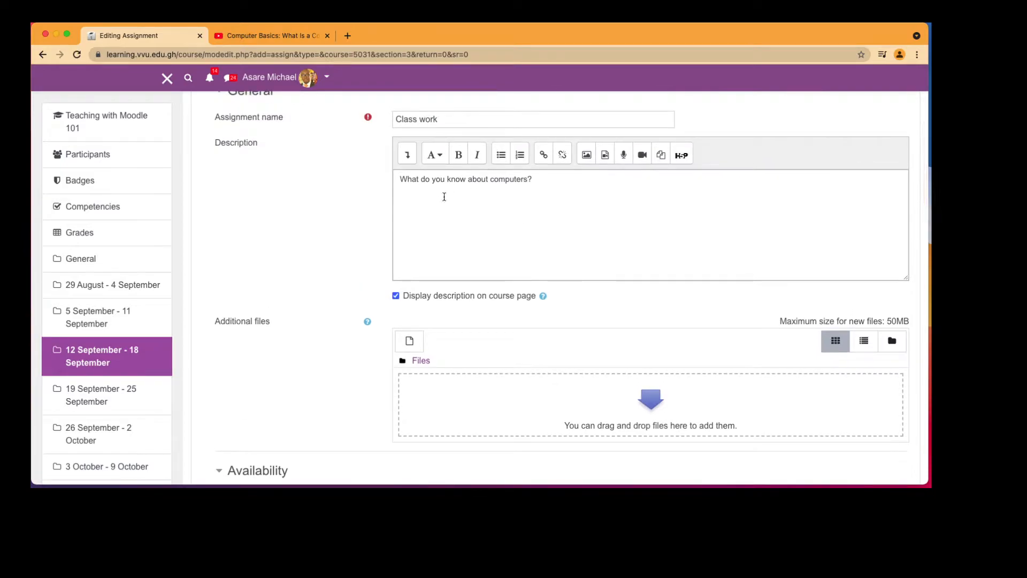
pyautogui.click(396, 295)
# Set the due date's time to 12:00 and the cut-off date's time to 14:00.
pyautogui.scroll(-6, 475, 221)
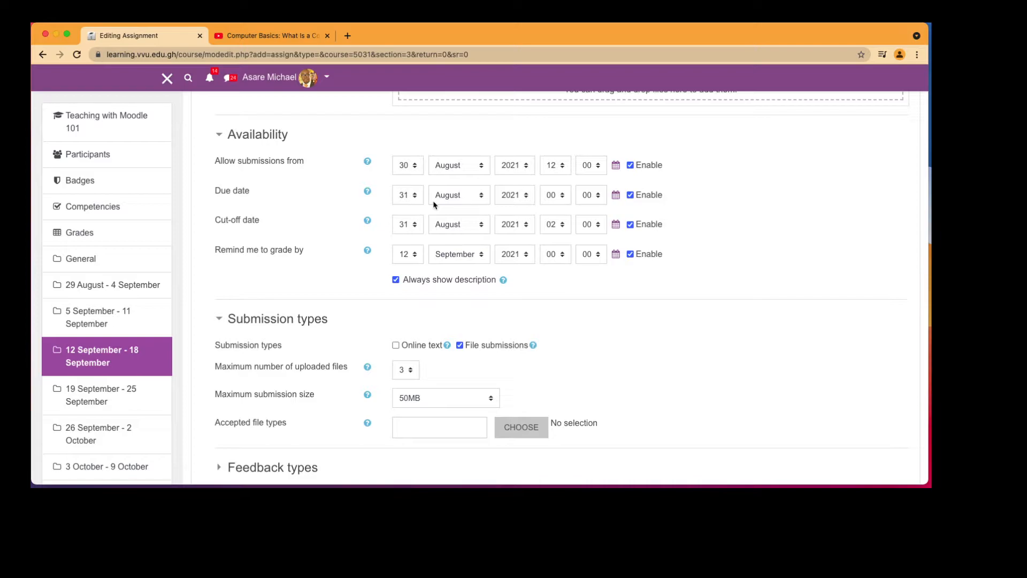
pyautogui.click(557, 198)
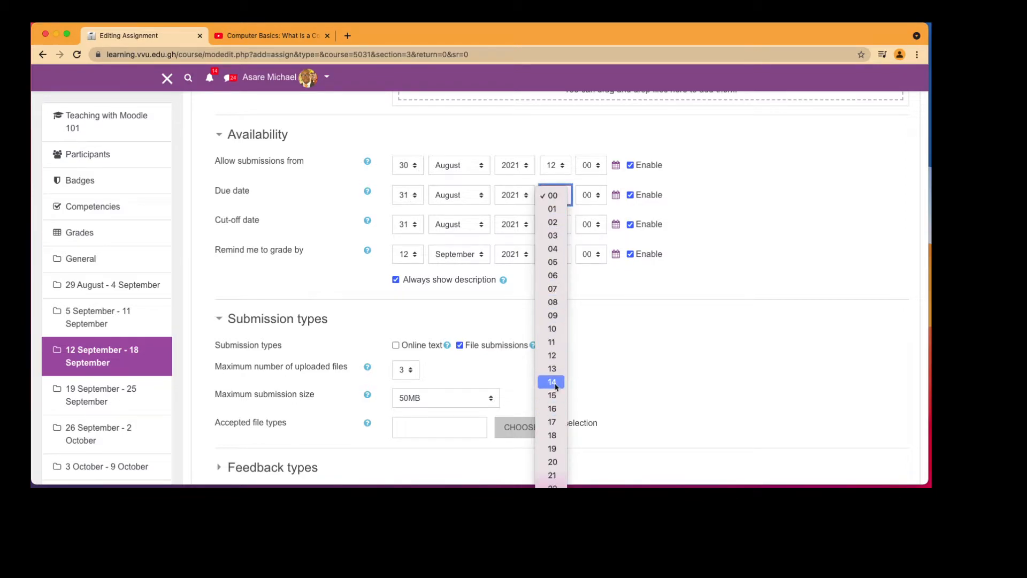
pyautogui.click(552, 355)
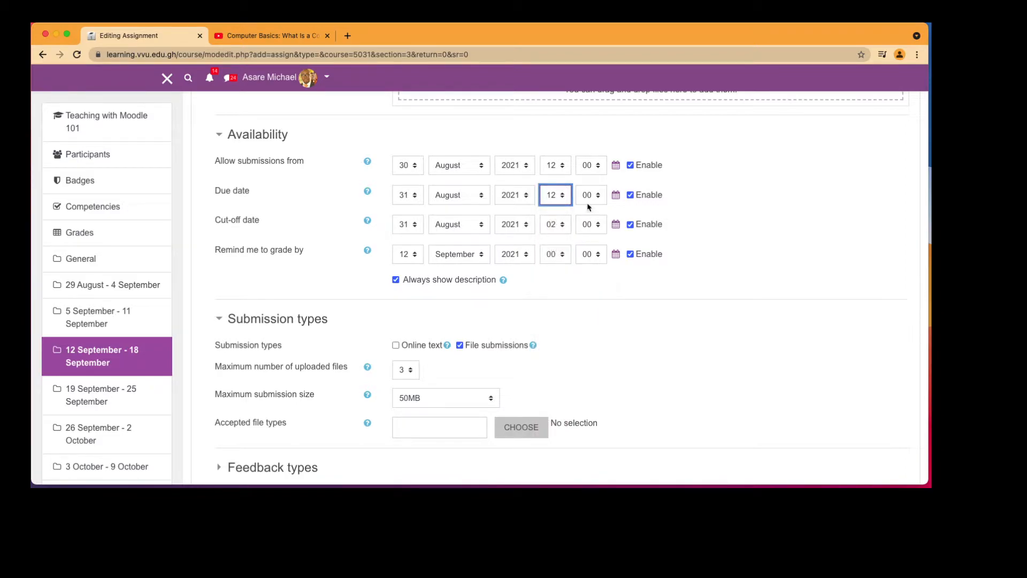
pyautogui.click(561, 225)
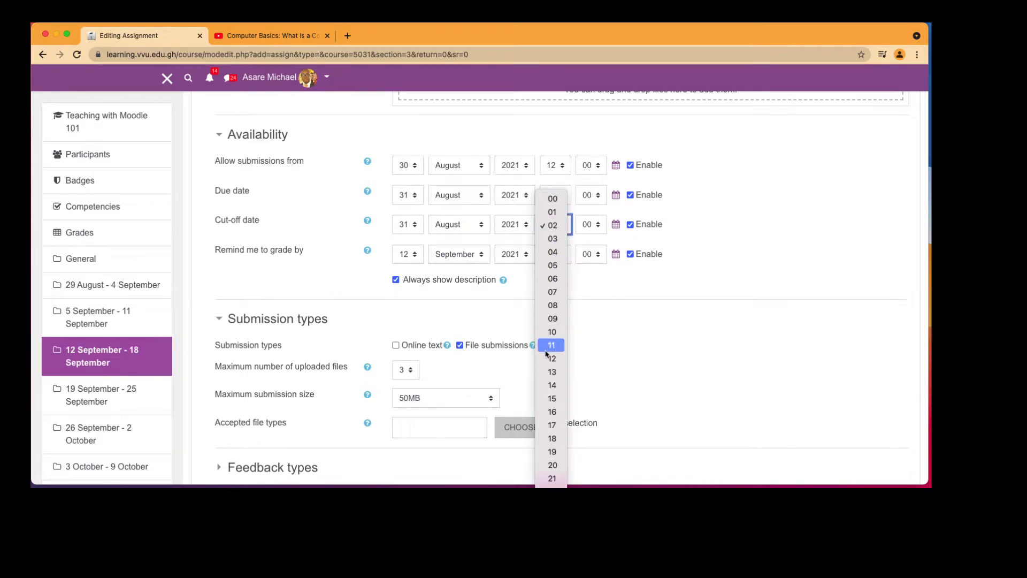
pyautogui.click(559, 386)
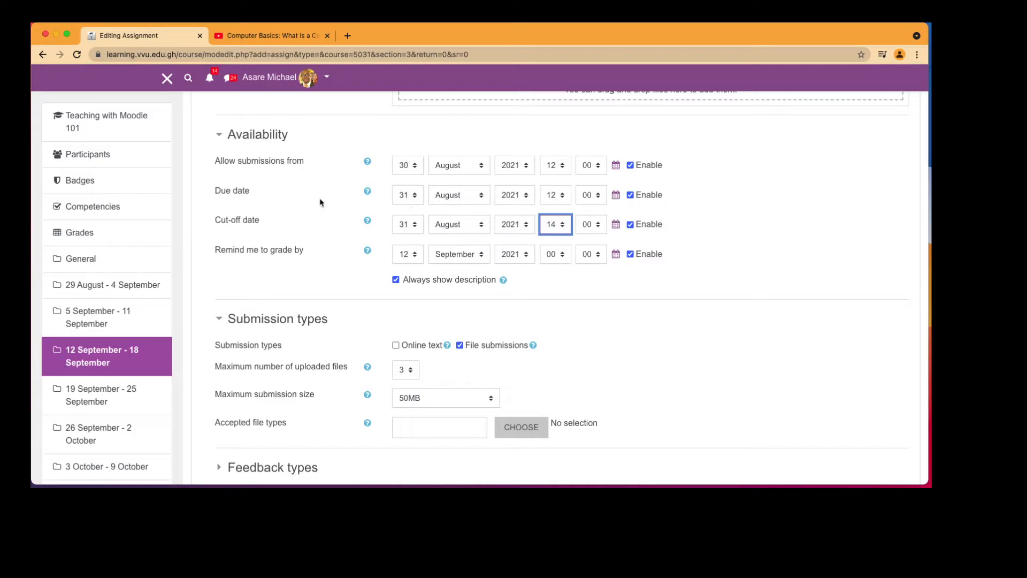
# Change the cut-off date's hour to 12 so that it matches the due date.
pyautogui.scroll(5, 267, 216)
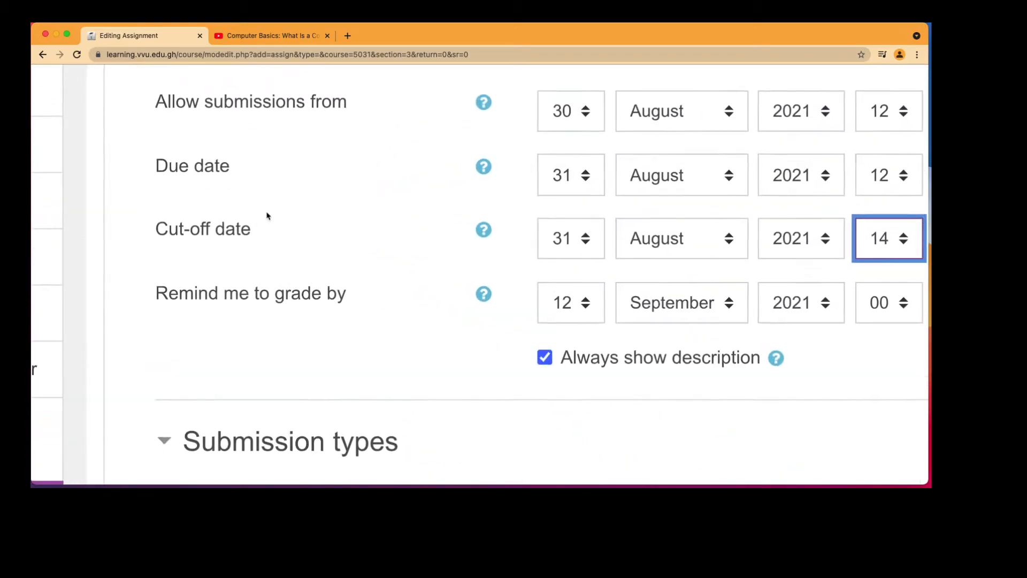
pyautogui.hscroll(2, 267, 216)
pyautogui.hscroll(2, 267, 216)
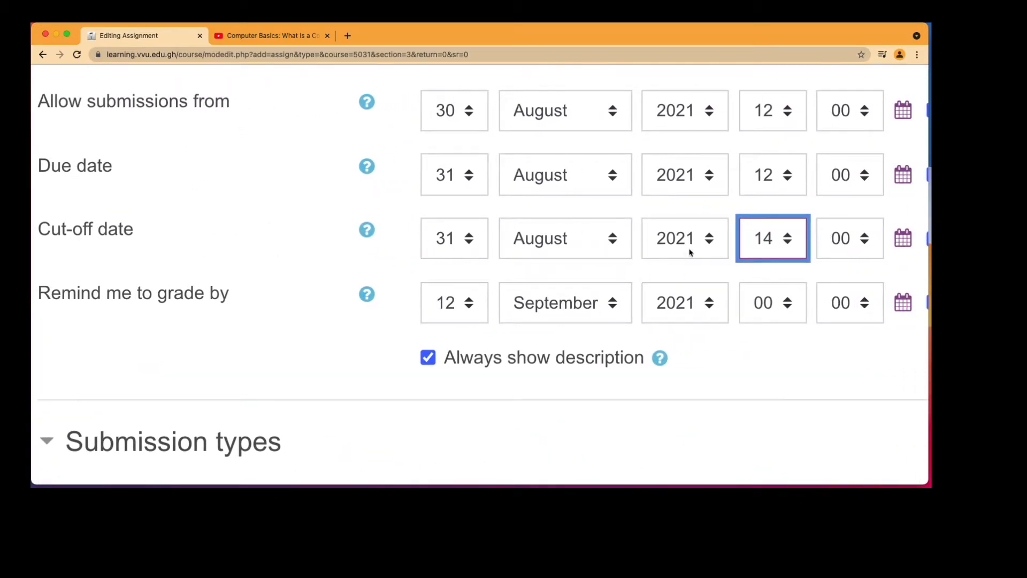
pyautogui.click(784, 237)
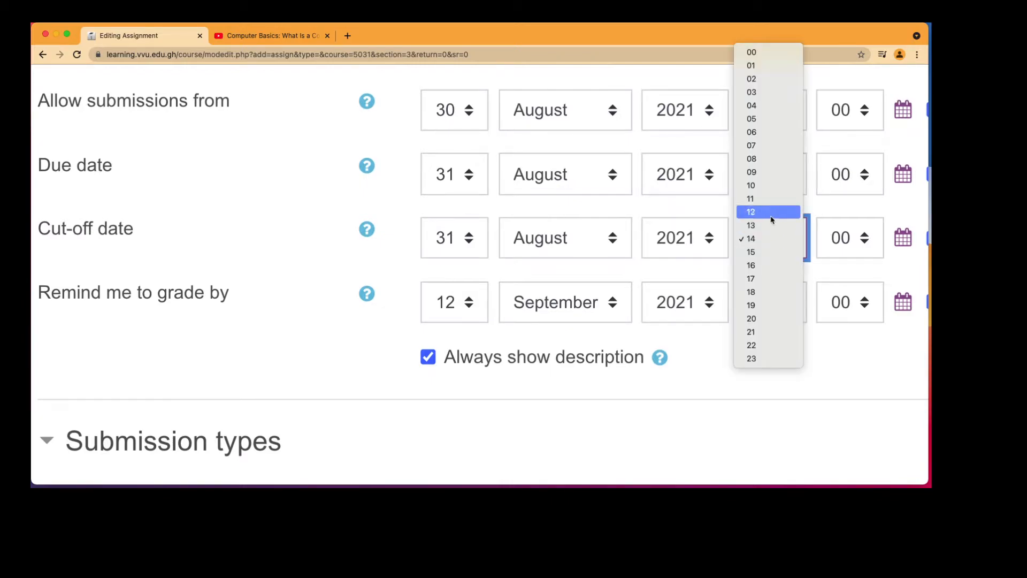
pyautogui.click(769, 213)
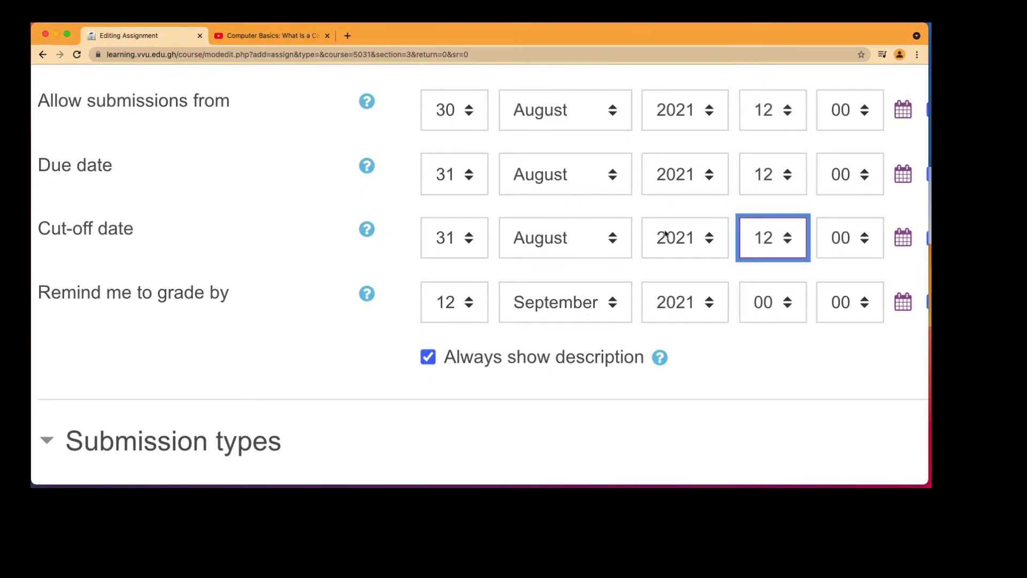
pyautogui.hscroll(-1, 698, 266)
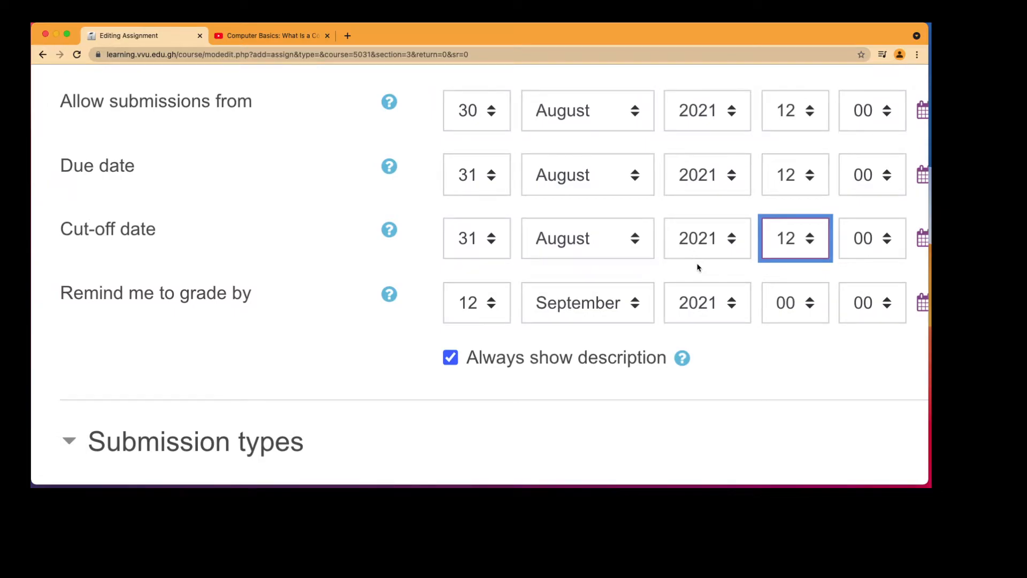
# Set the day of the grading reminder to 2 September.
pyautogui.scroll(-5, 698, 266)
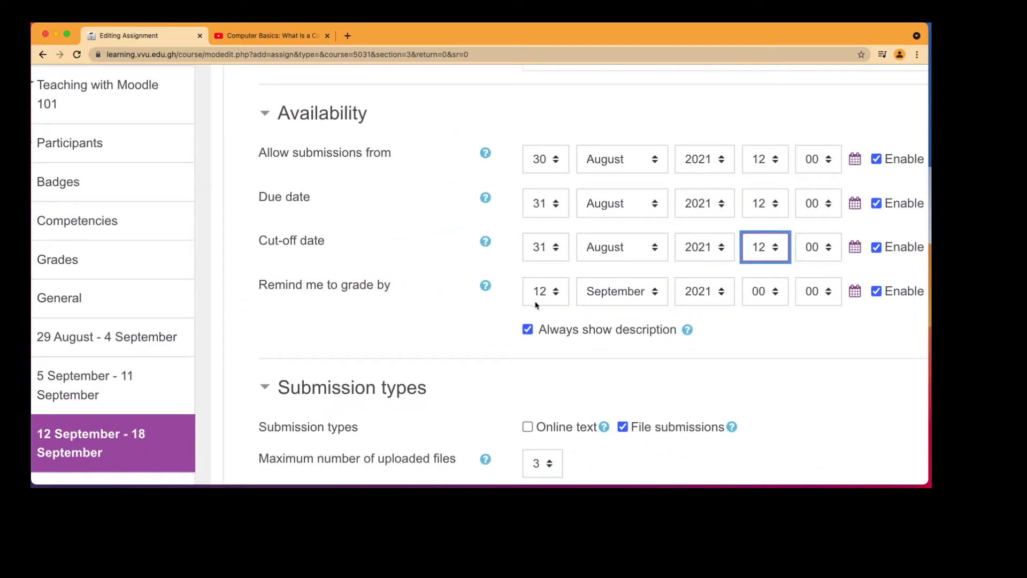
pyautogui.click(549, 293)
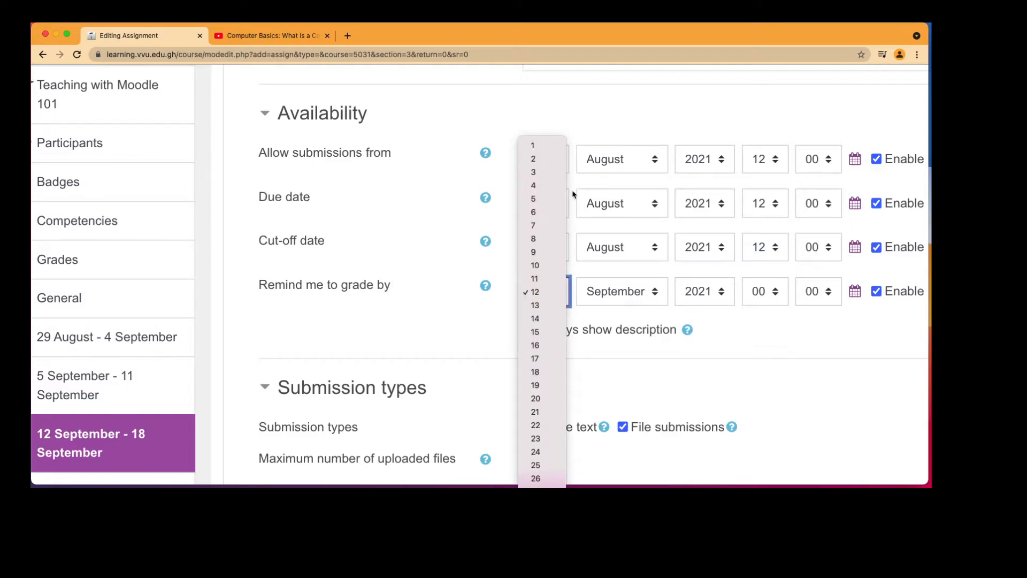
pyautogui.click(542, 158)
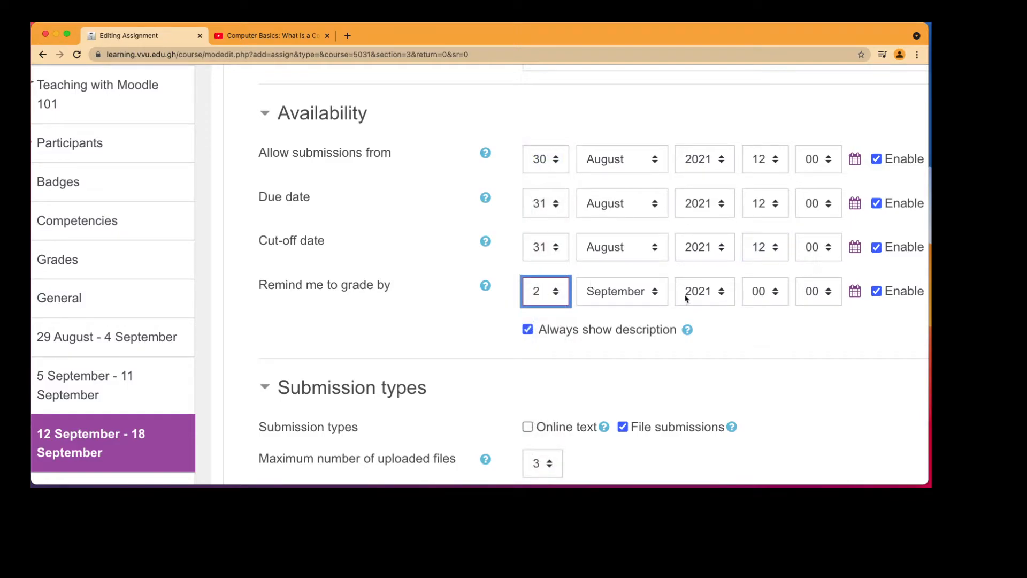
# Review the availability dates and the submission type settings of the assignment.
pyautogui.scroll(-1, 688, 294)
pyautogui.hscroll(1, 688, 294)
pyautogui.scroll(-4, 687, 298)
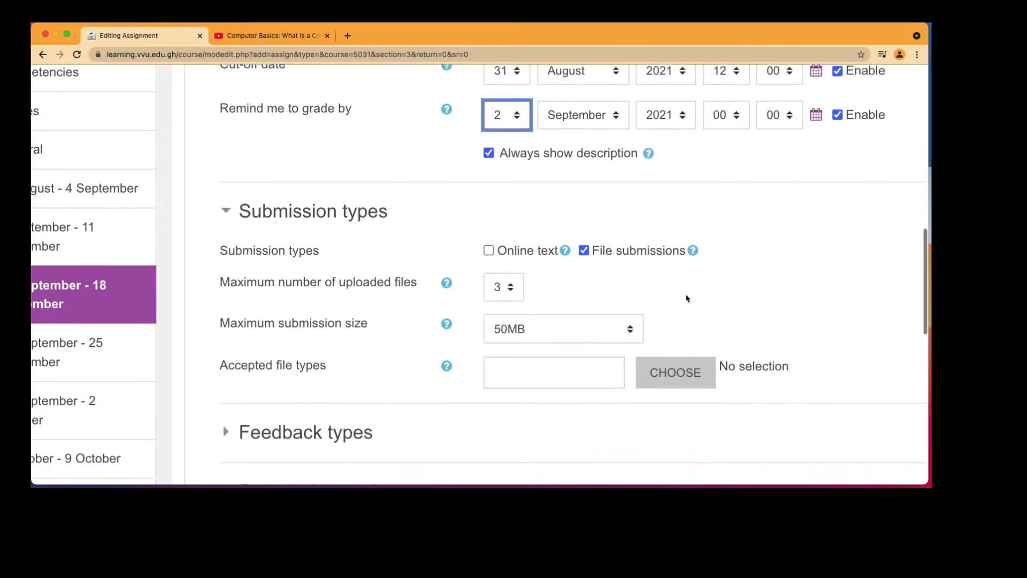
pyautogui.scroll(3, 688, 298)
pyautogui.hscroll(-1, 687, 298)
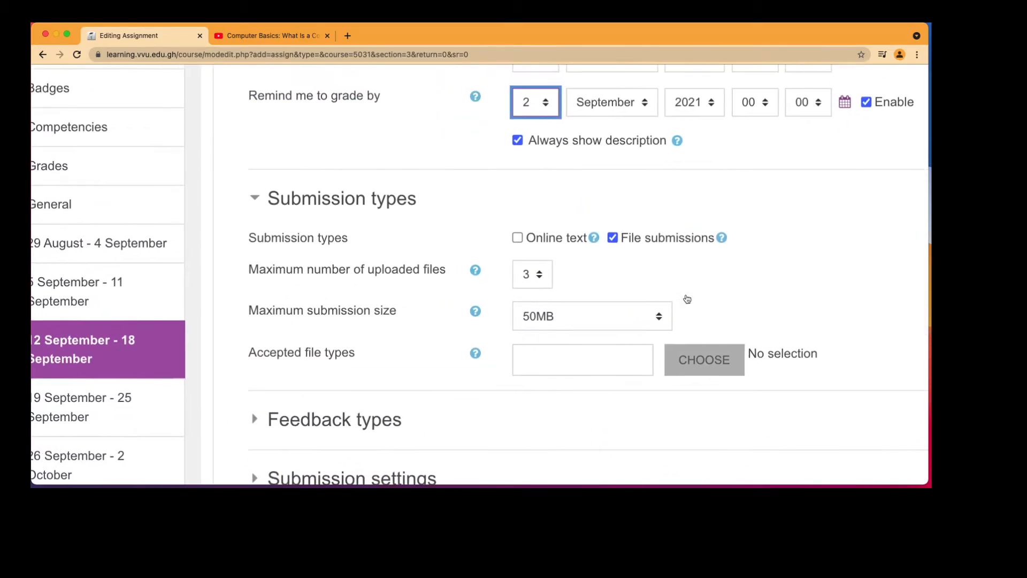
pyautogui.scroll(3, 688, 298)
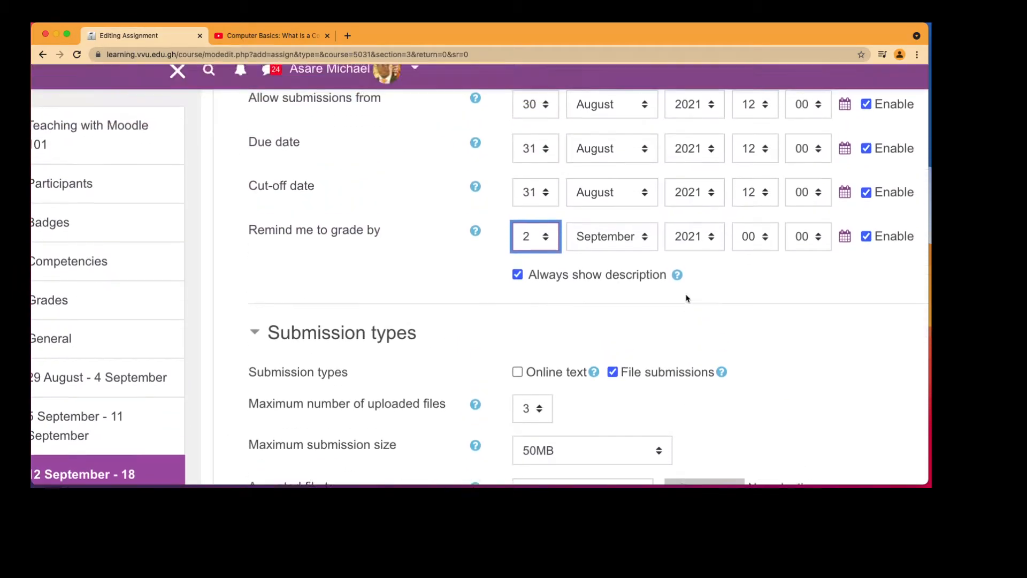
pyautogui.scroll(5, 688, 303)
pyautogui.scroll(-5, 687, 303)
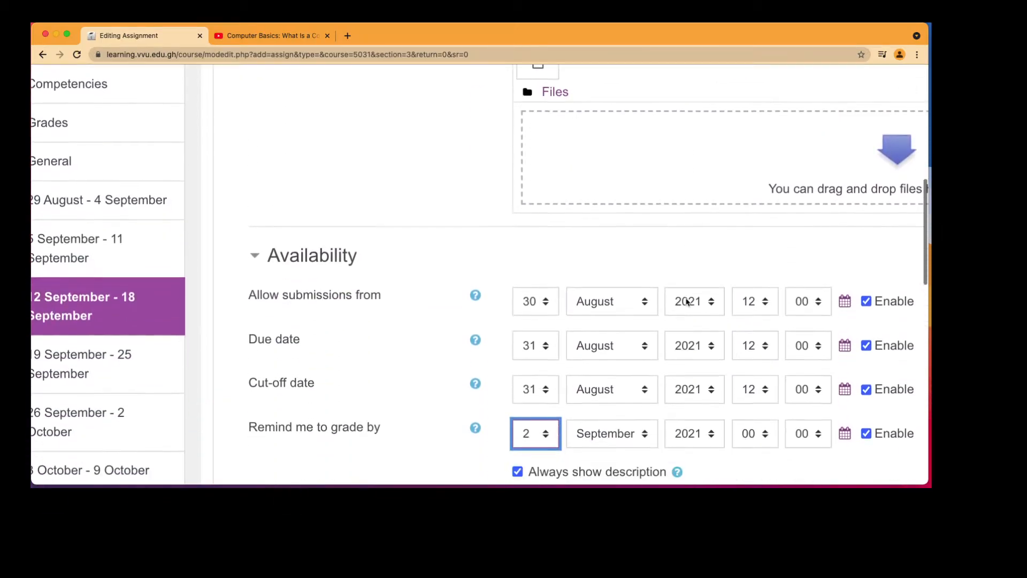
pyautogui.scroll(5, 688, 303)
pyautogui.scroll(-10, 686, 302)
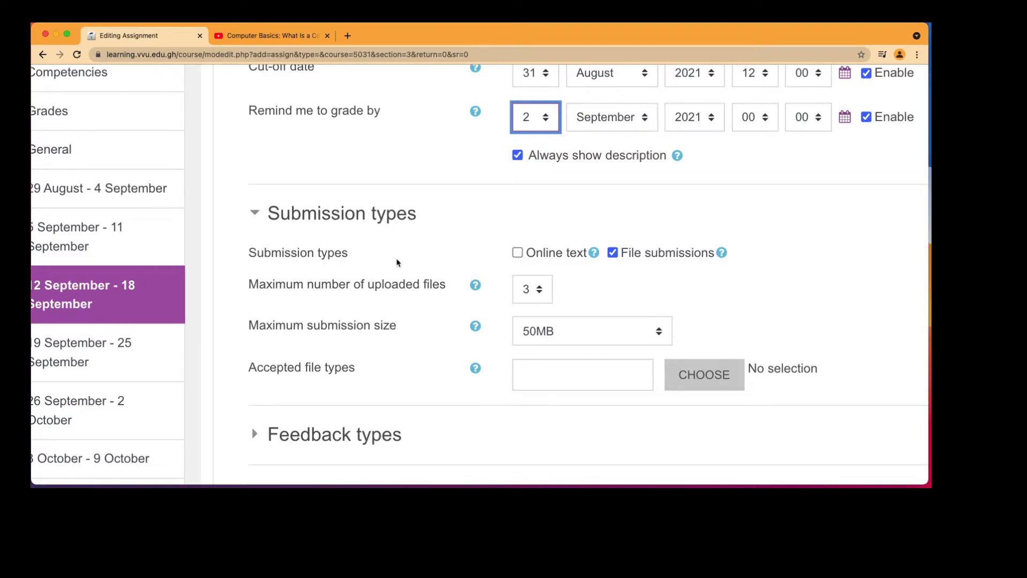
# Try out the submission type options, ending with online text enabled and file submissions turned off.
pyautogui.click(567, 258)
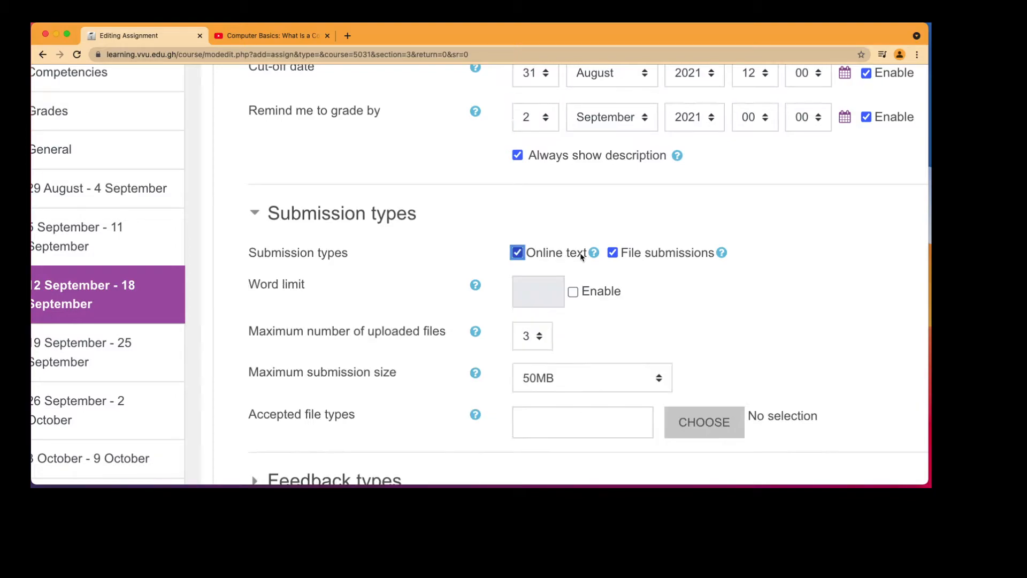
pyautogui.click(614, 253)
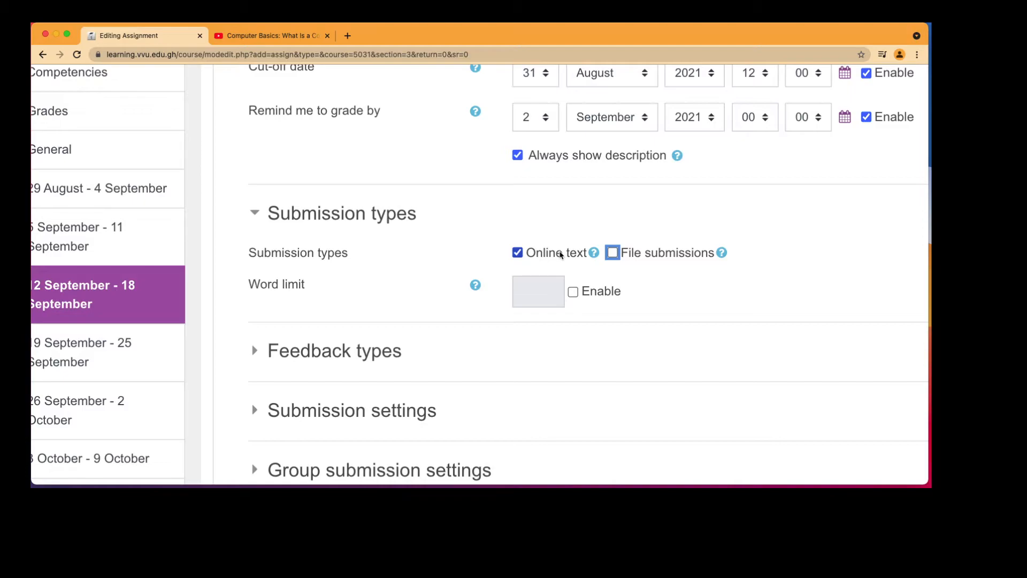
pyautogui.click(519, 253)
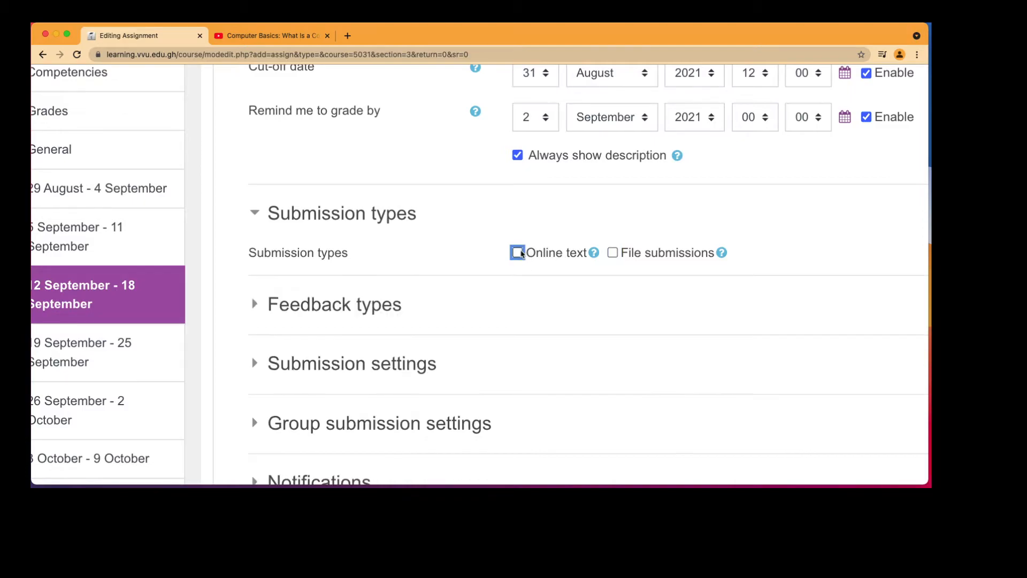
pyautogui.click(654, 254)
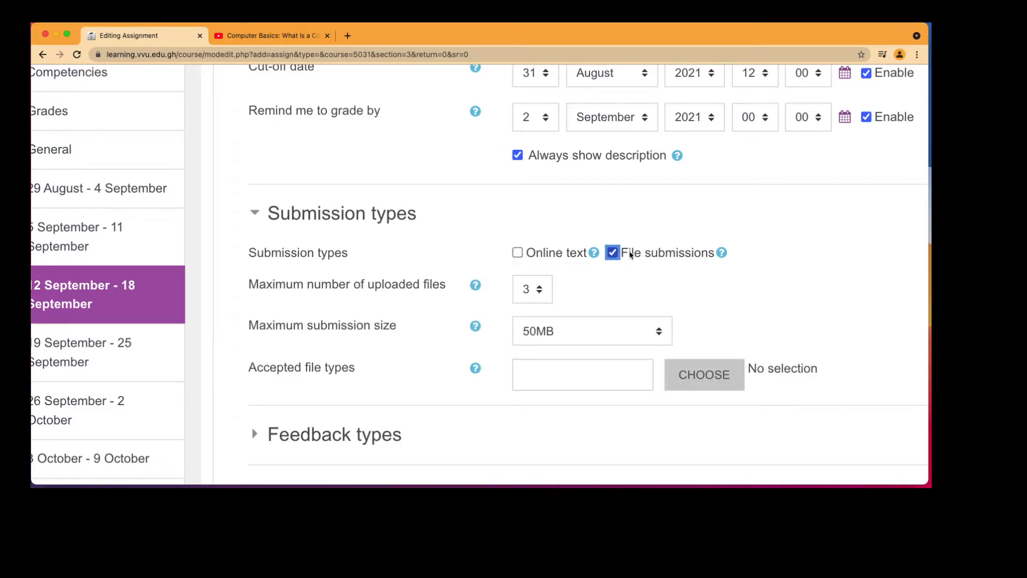
pyautogui.hotkey('shift', 'Tab')
pyautogui.press('space')
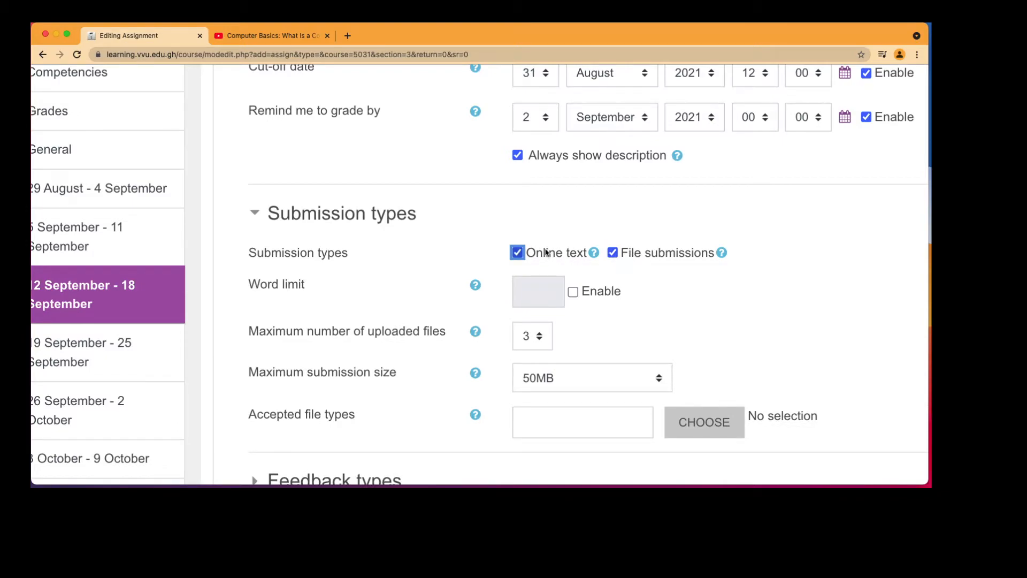
pyautogui.click(640, 256)
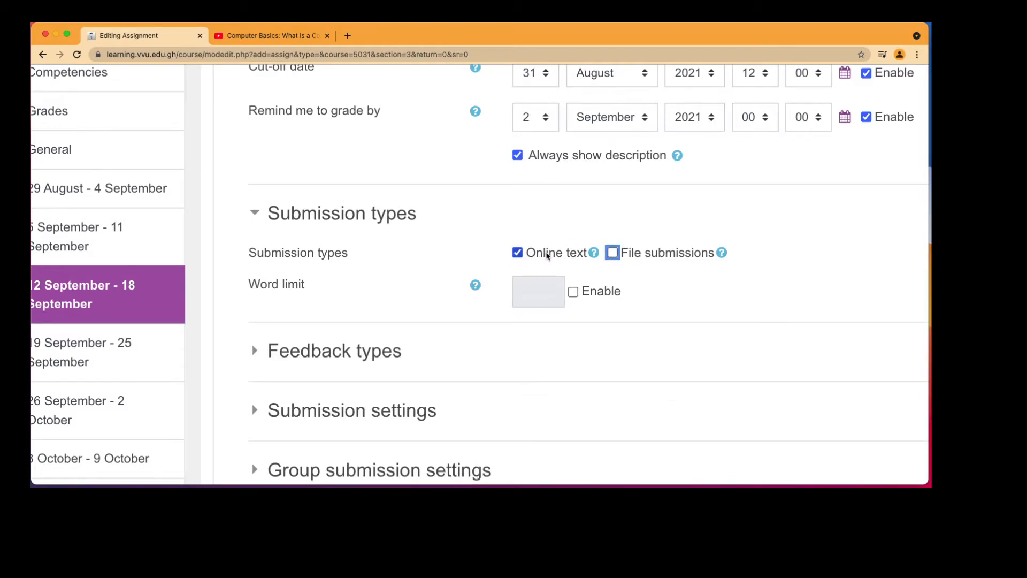
# Enable the word limit for online text submissions and set it to 500.
pyautogui.click(573, 292)
pyautogui.click(572, 292)
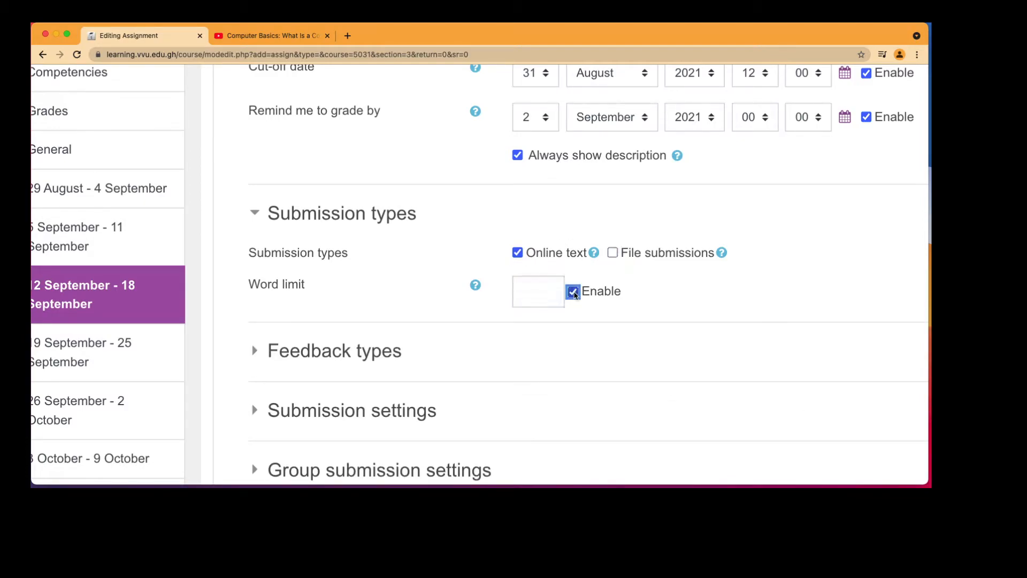
pyautogui.click(520, 295)
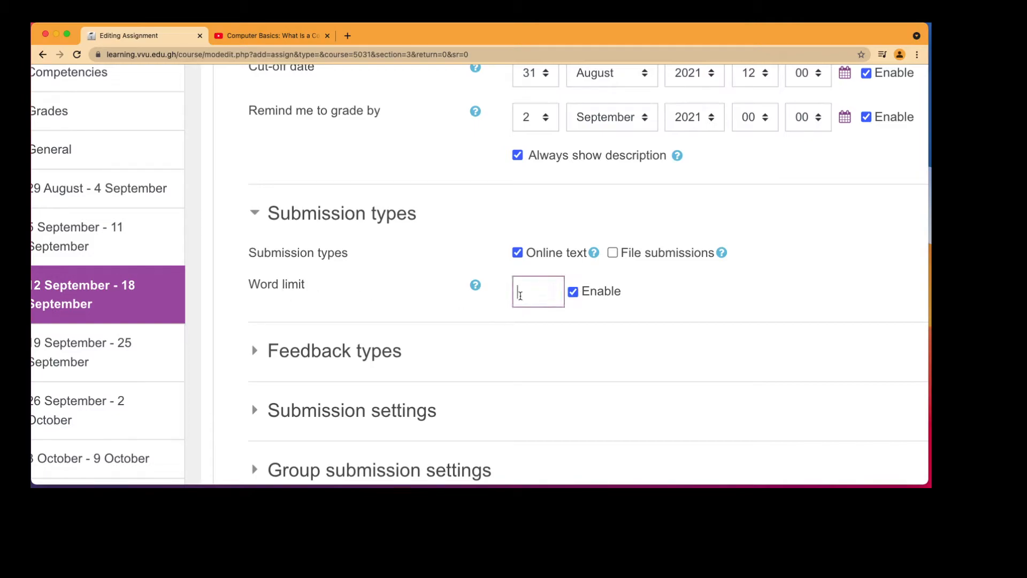
pyautogui.scroll(-2, 520, 296)
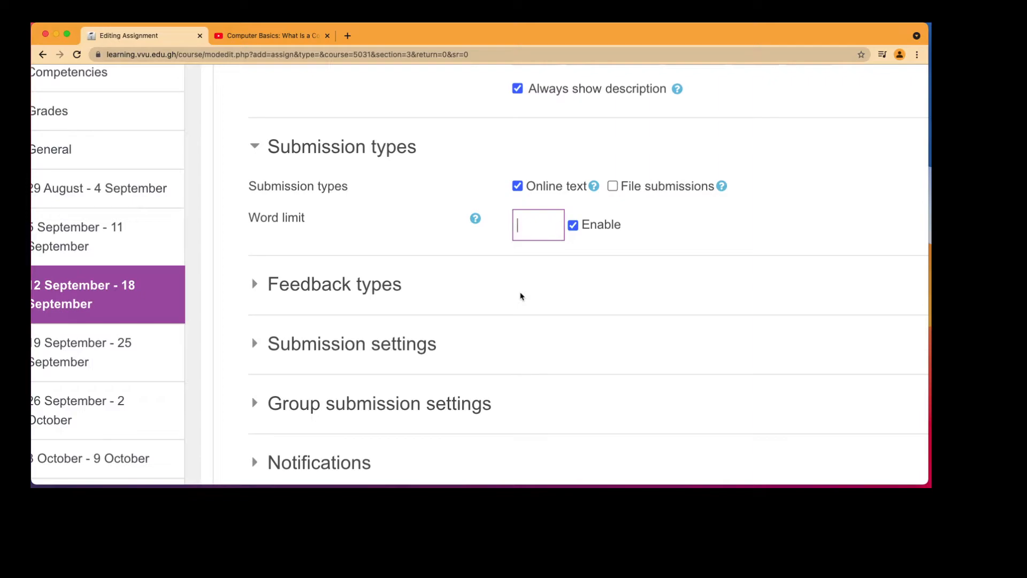
pyautogui.write('500')
# Accept only file submissions instead of online text, and keep the maximum submission size at 50MB.
pyautogui.click(612, 186)
pyautogui.click(556, 186)
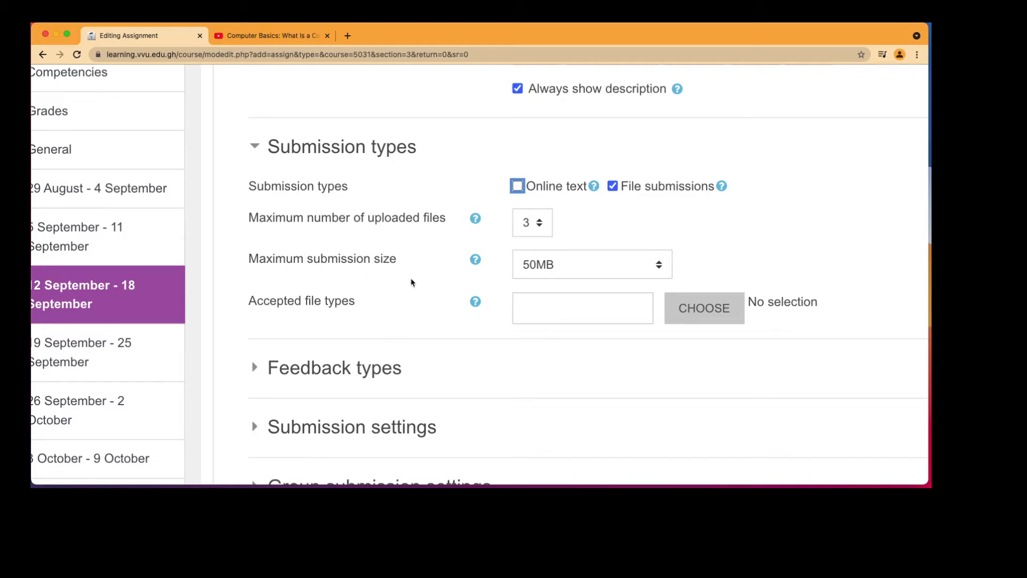
pyautogui.click(572, 266)
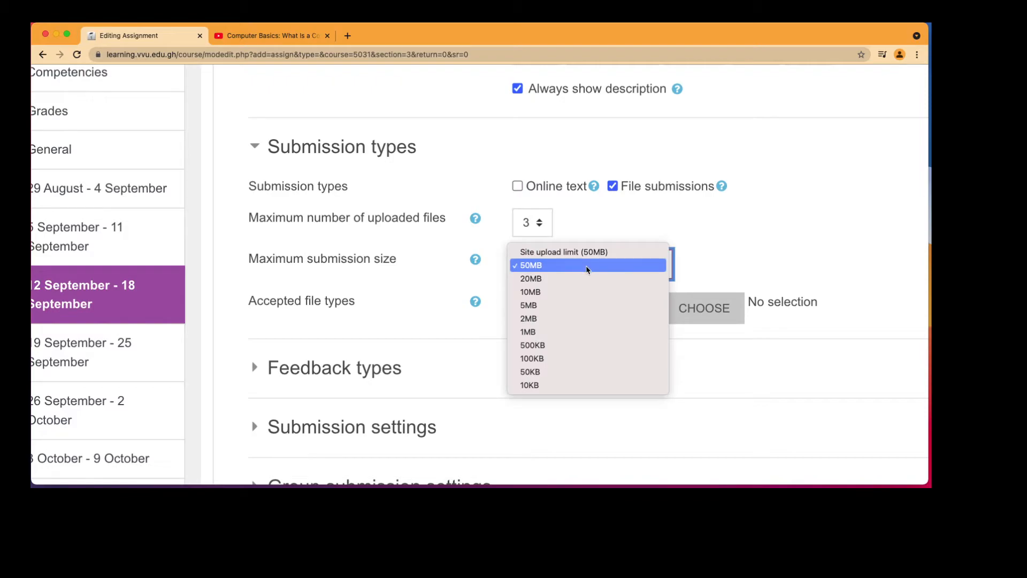
pyautogui.click(692, 276)
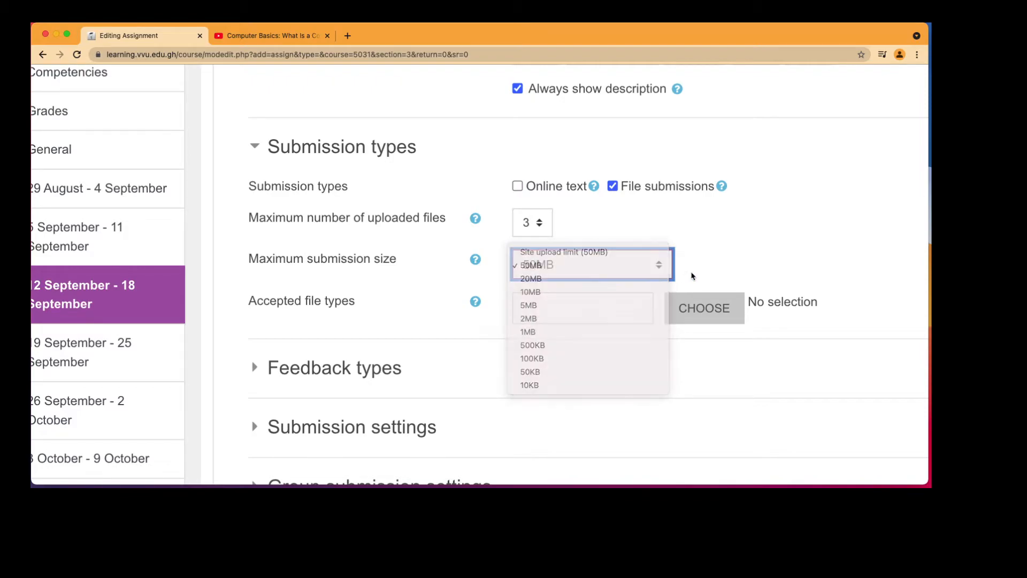
# Choose Document files and, within that group, PDF document as the accepted file types, and save the selection.
pyautogui.scroll(-1, 691, 276)
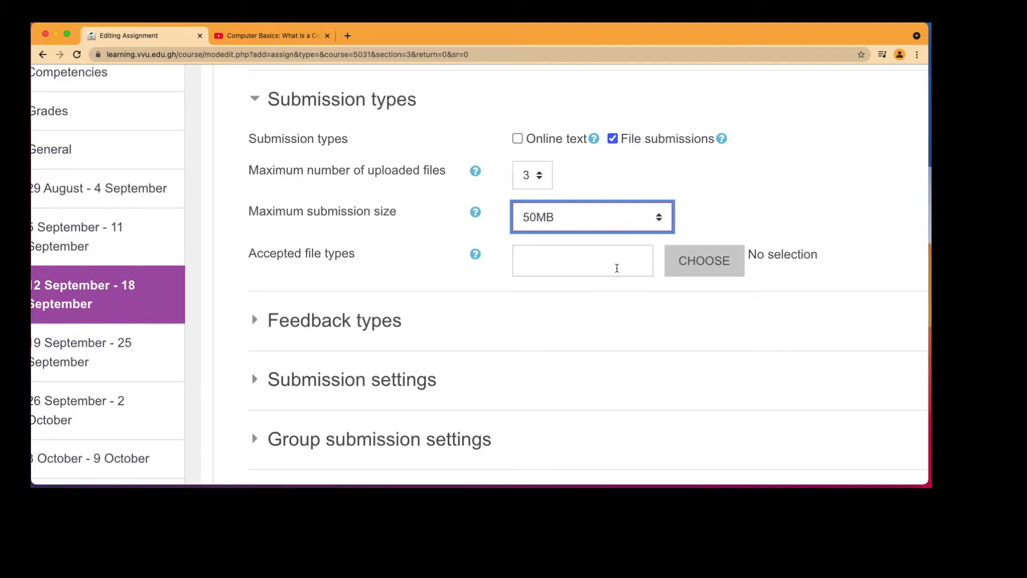
pyautogui.click(685, 267)
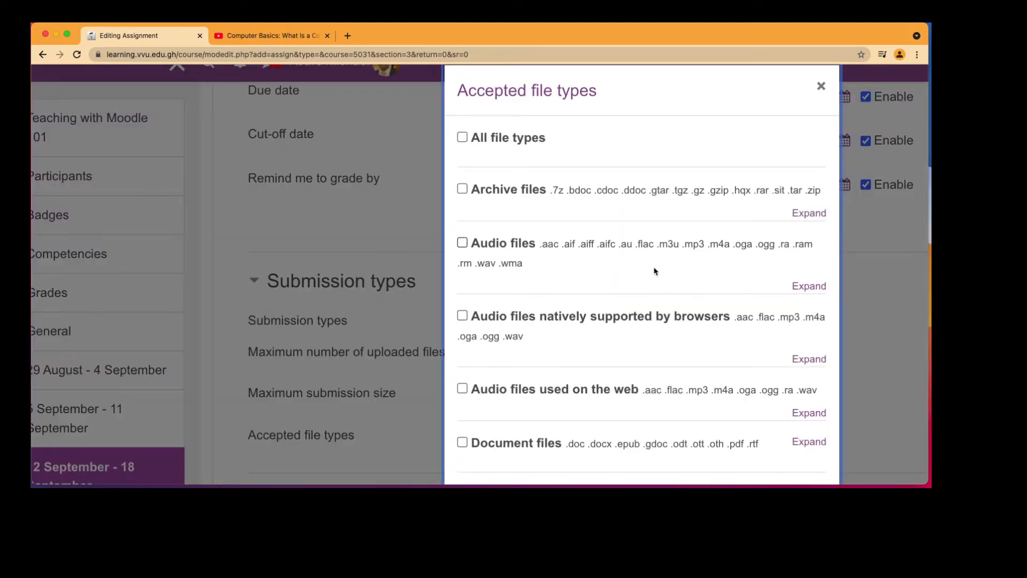
pyautogui.scroll(-2, 655, 270)
pyautogui.scroll(-3, 655, 270)
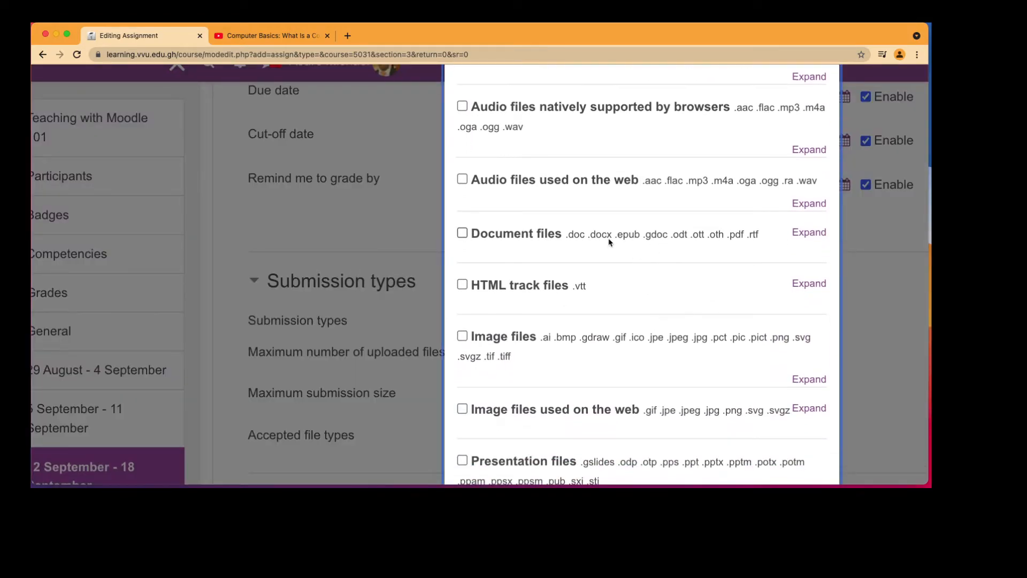
pyautogui.click(462, 233)
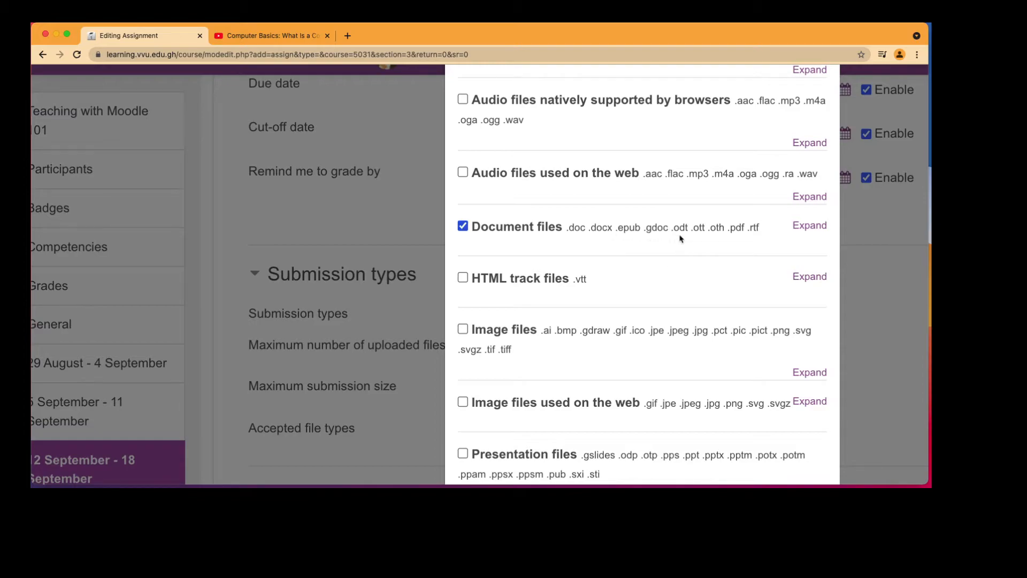
pyautogui.click(734, 245)
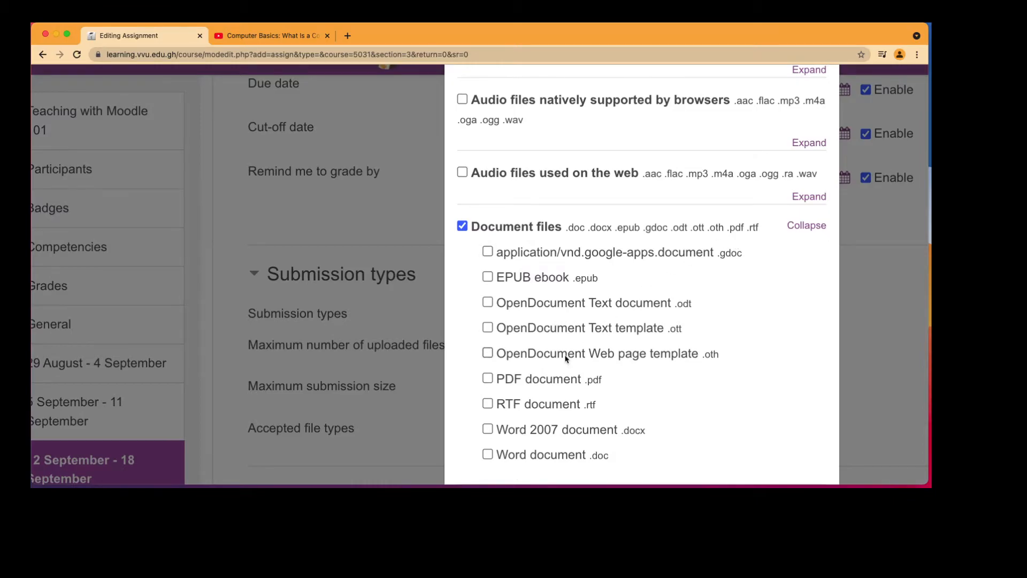
pyautogui.scroll(-5, 566, 357)
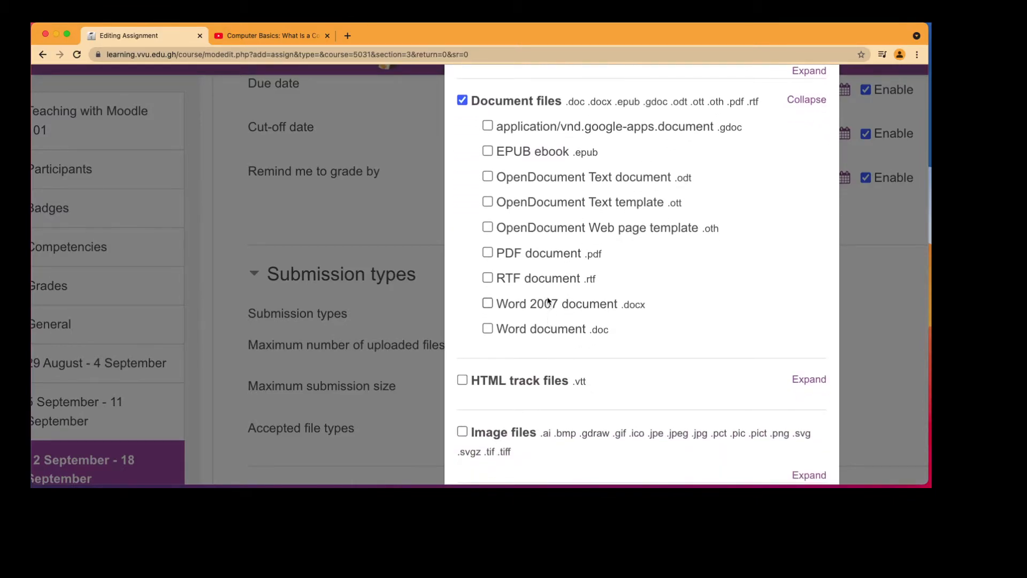
pyautogui.click(519, 253)
pyautogui.scroll(-1, 607, 363)
pyautogui.scroll(-20, 607, 363)
pyautogui.scroll(-15, 607, 363)
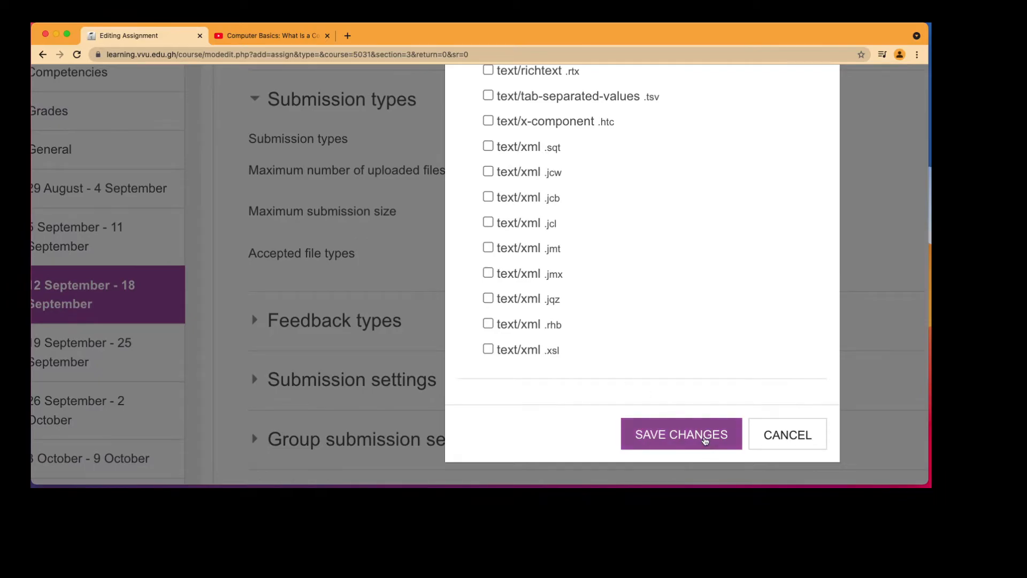
pyautogui.click(704, 440)
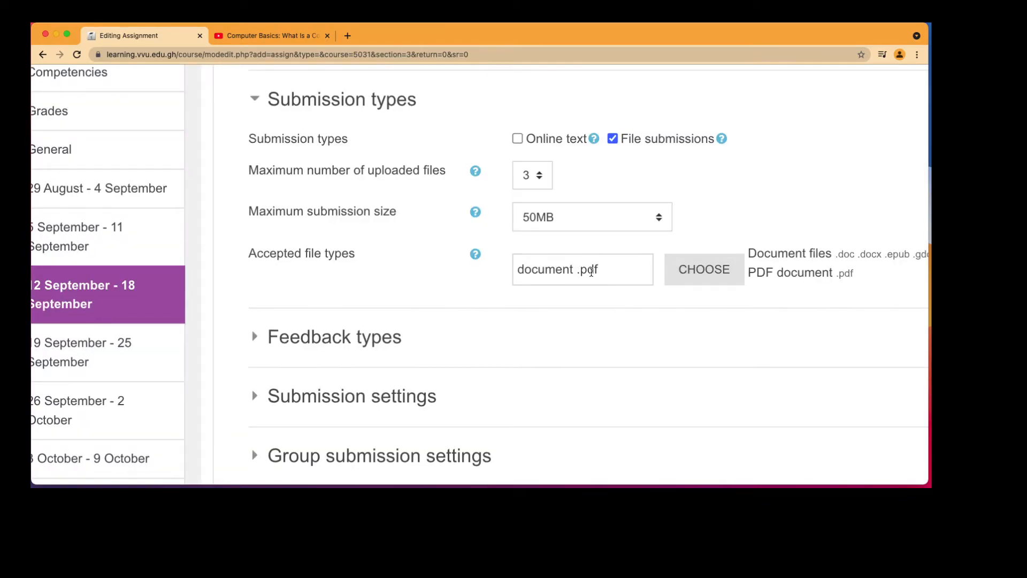
# Add Word 2007 document (.docx) to the accepted file types and save the selection.
pyautogui.click(707, 274)
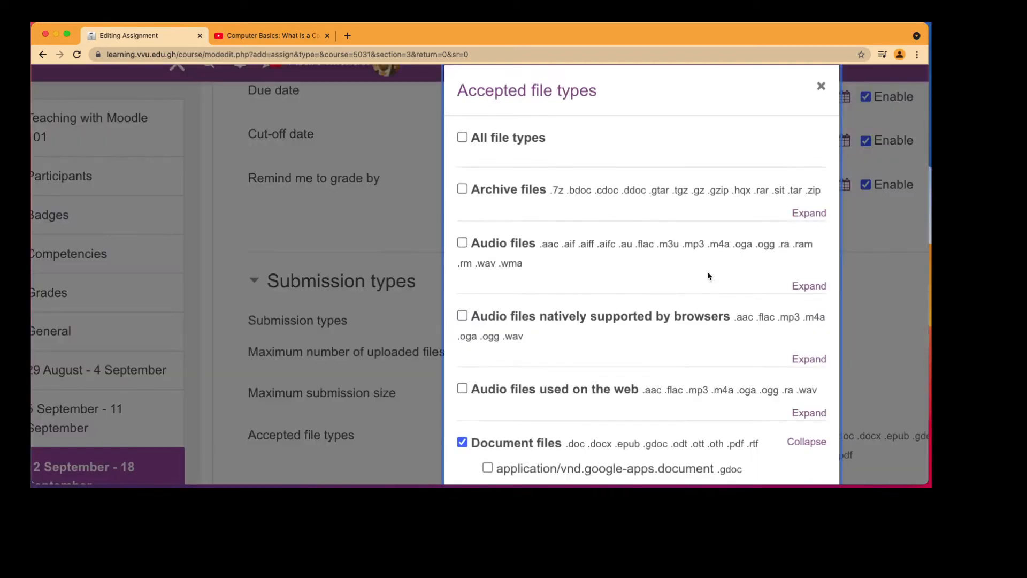
pyautogui.scroll(-7, 662, 250)
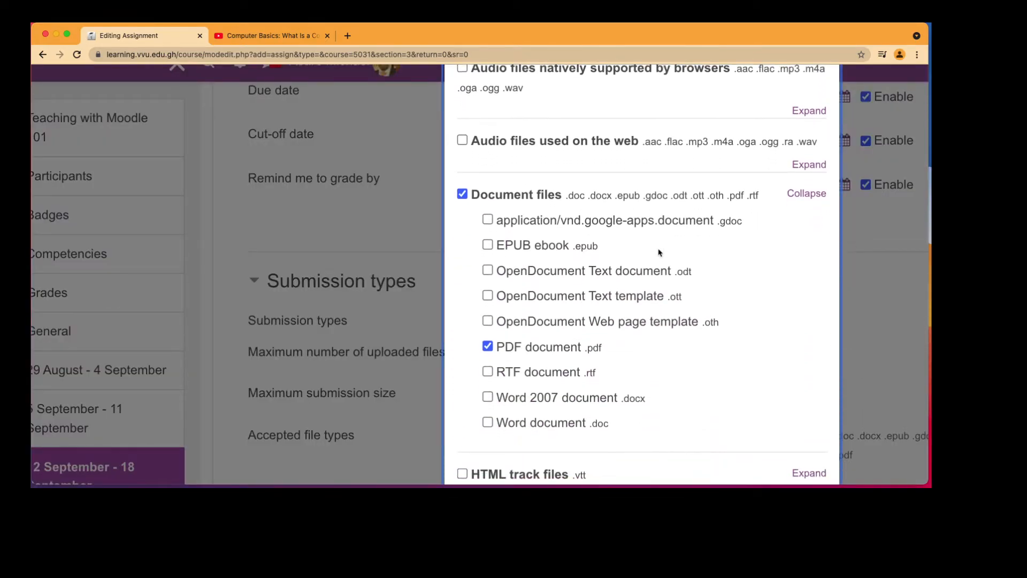
pyautogui.click(570, 258)
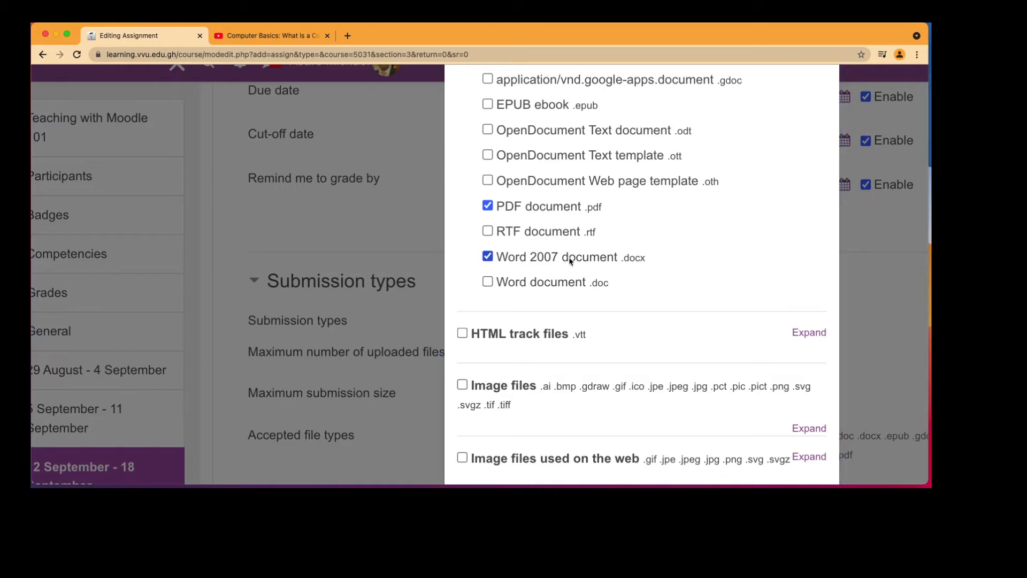
pyautogui.scroll(-20, 569, 258)
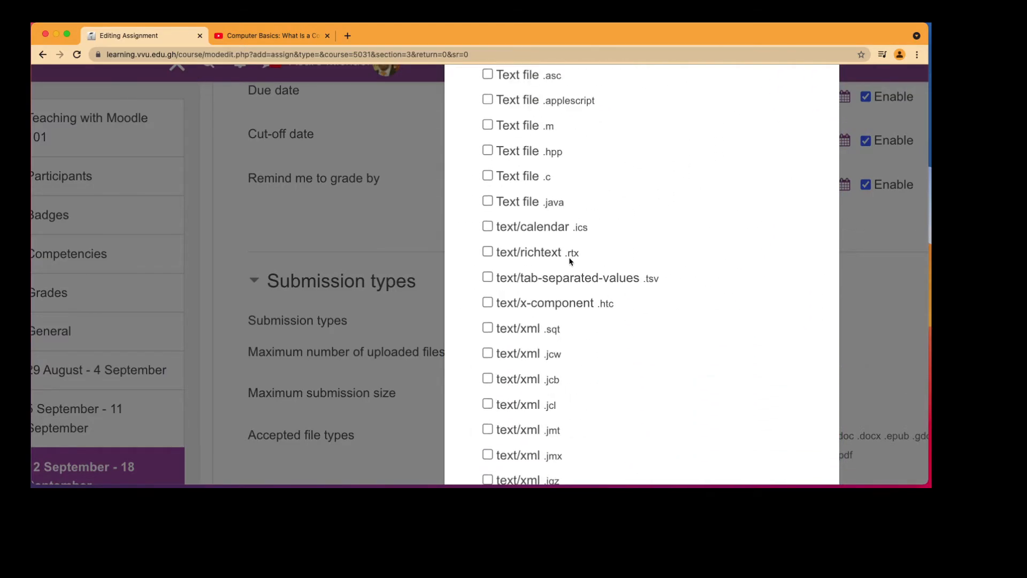
pyautogui.scroll(-5, 569, 259)
pyautogui.click(647, 432)
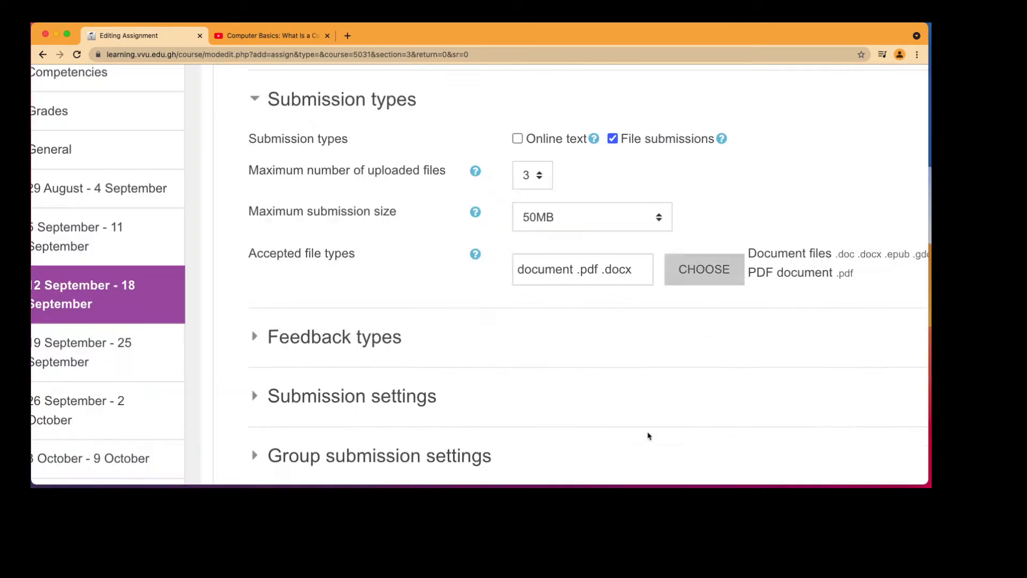
pyautogui.scroll(-5, 562, 302)
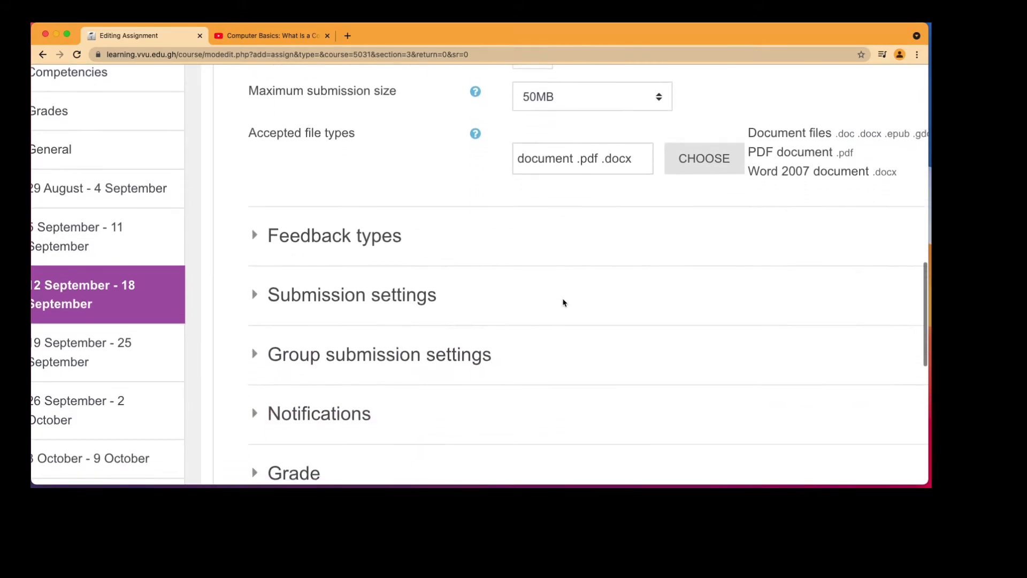
pyautogui.scroll(-1, 563, 302)
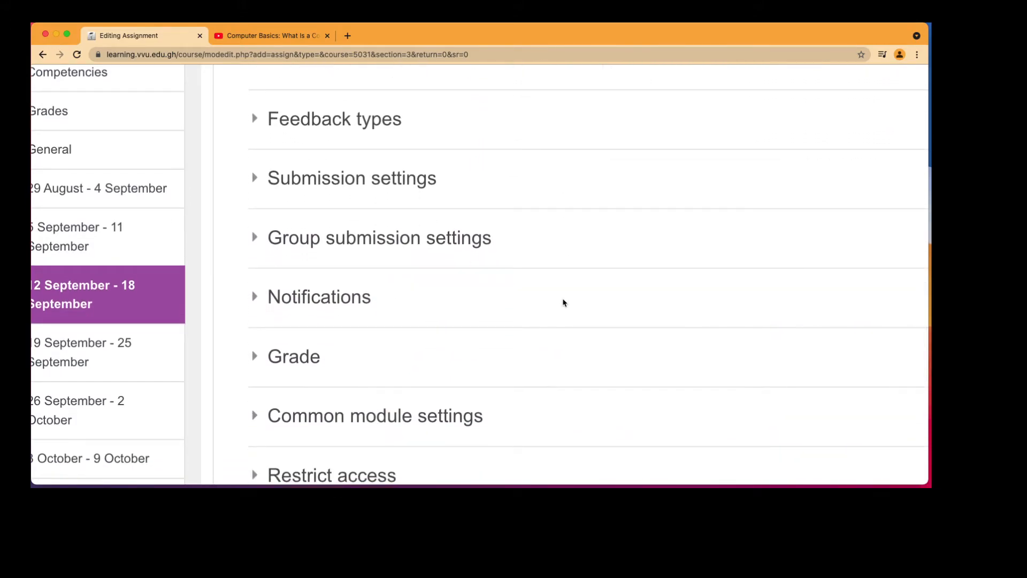
# Check the submission settings without changing them, and set the assignment's maximum grade to 10 points.
pyautogui.click(255, 177)
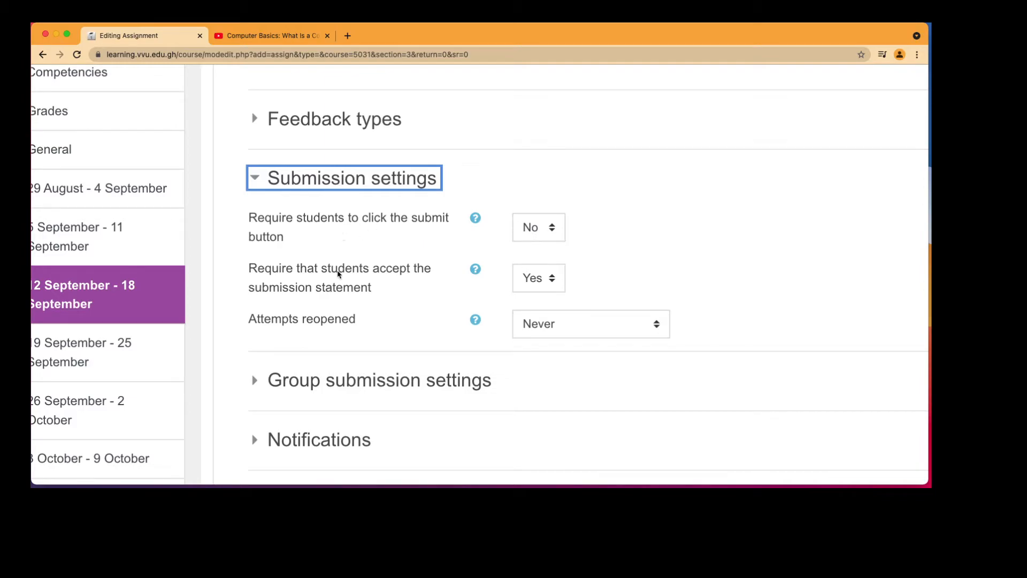
pyautogui.click(258, 182)
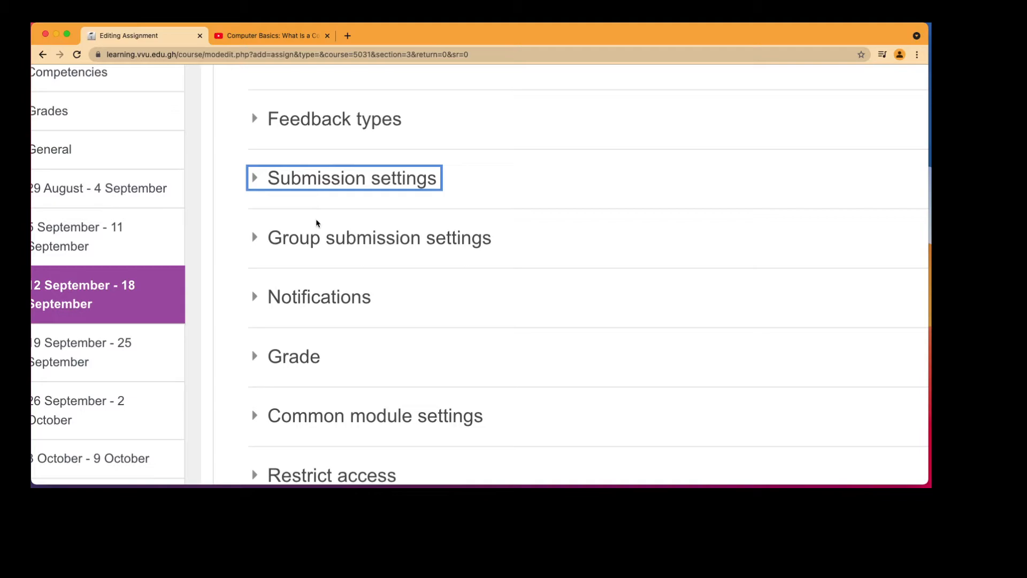
pyautogui.scroll(-5, 316, 223)
pyautogui.click(294, 197)
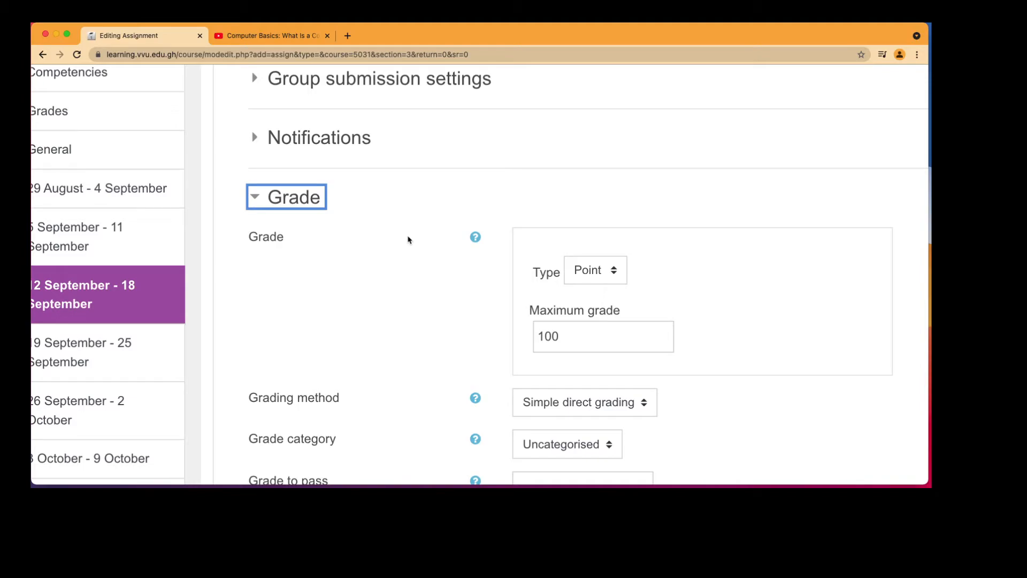
pyautogui.click(581, 335)
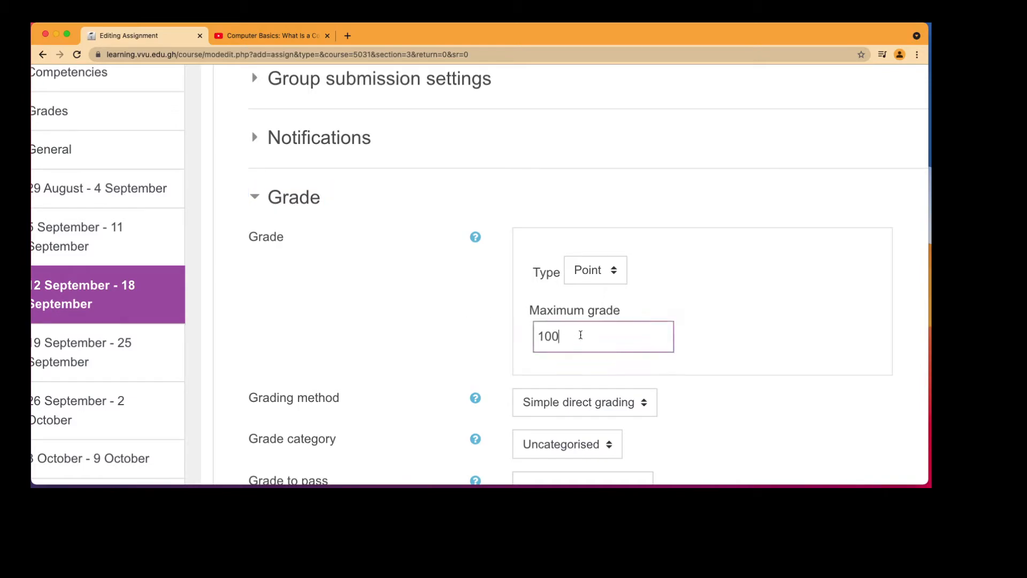
pyautogui.press('BackSpace')
pyautogui.scroll(-10, 580, 337)
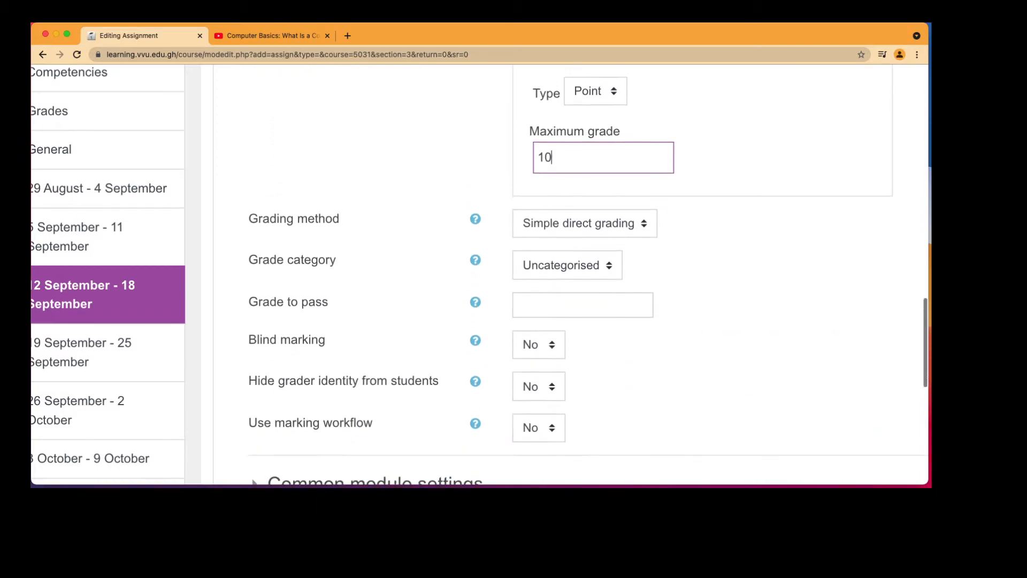
# Add a user profile access restriction to the assignment, based on the Status field.
pyautogui.scroll(-5, 581, 338)
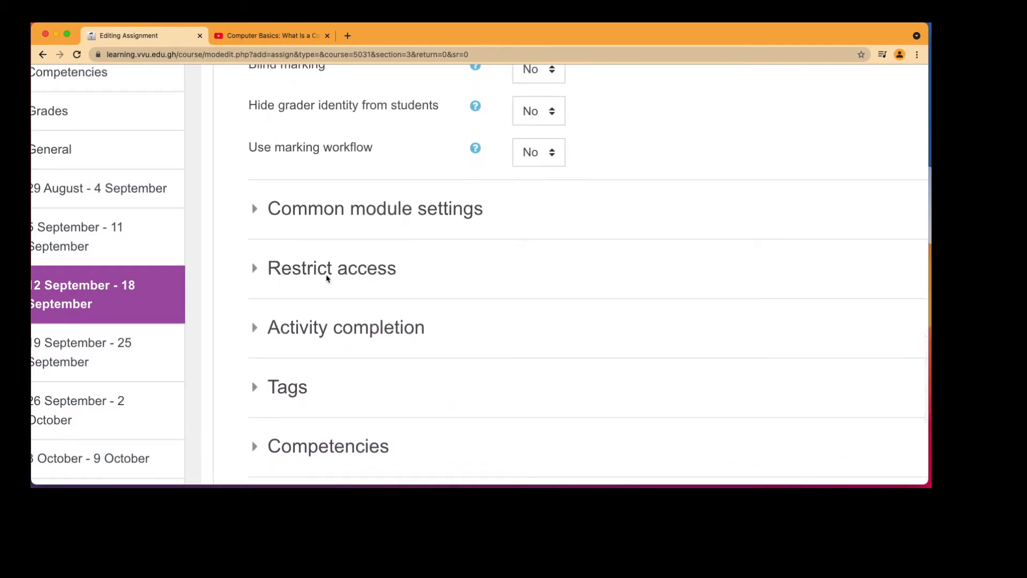
pyautogui.click(255, 269)
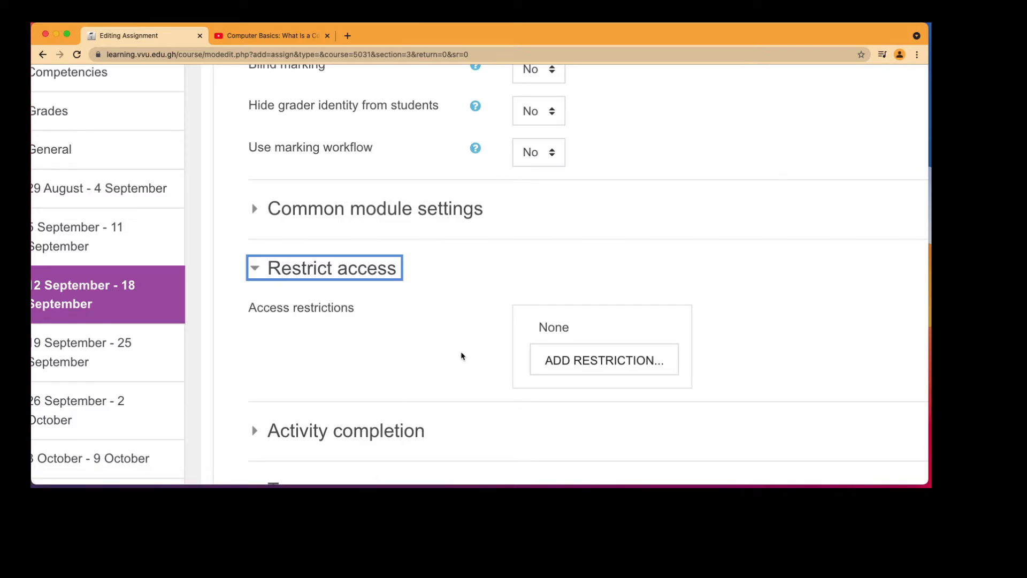
pyautogui.click(578, 362)
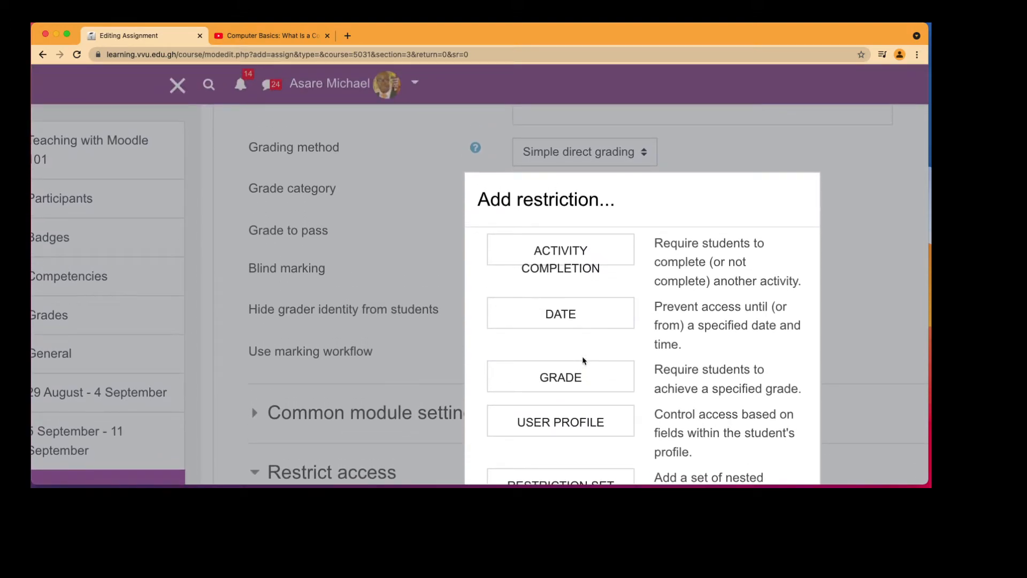
pyautogui.scroll(-5, 583, 361)
pyautogui.click(578, 336)
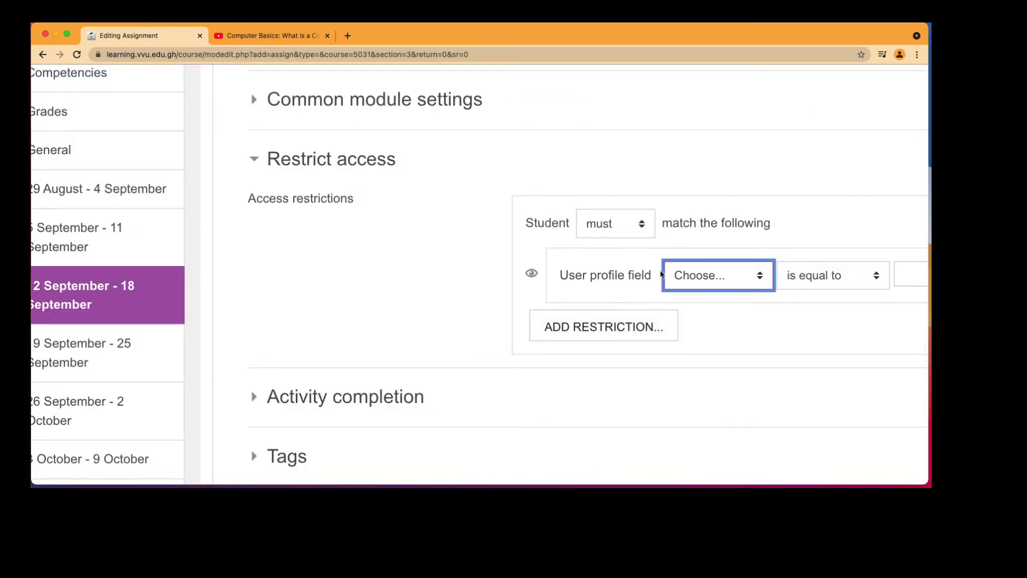
pyautogui.click(676, 274)
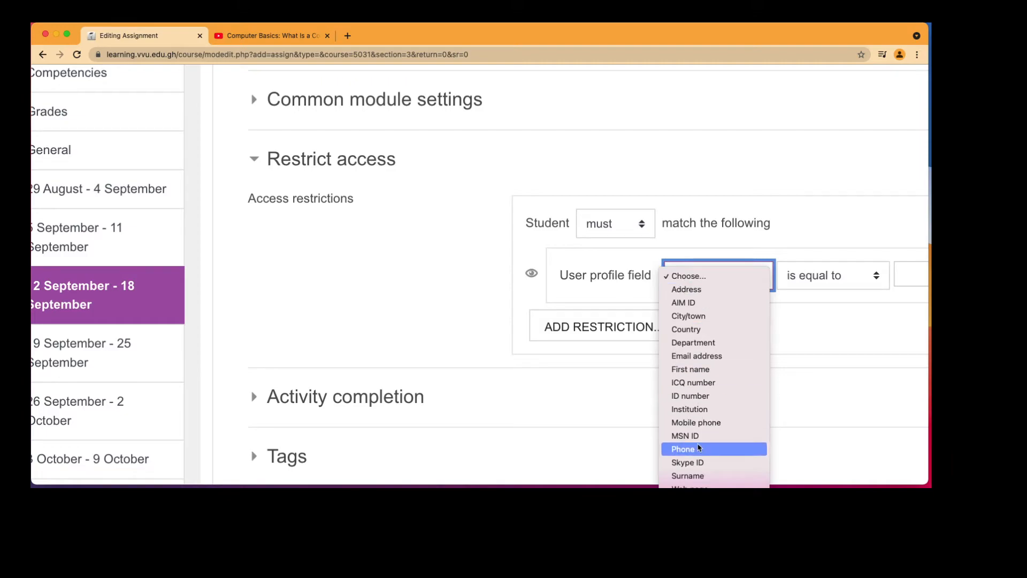
pyautogui.click(690, 515)
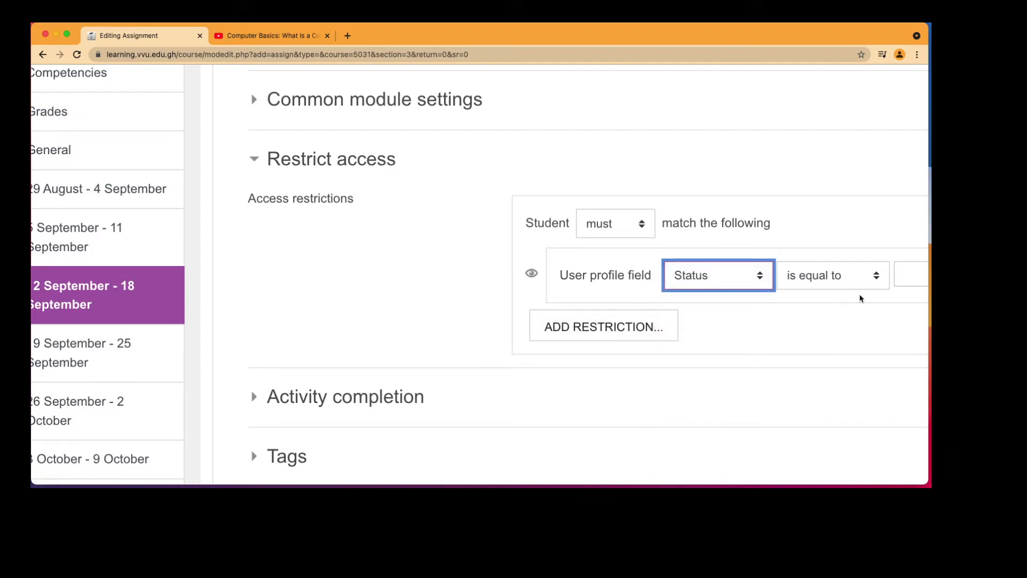
# Make the access restriction require that the Status profile field is equal to "paid".
pyautogui.hscroll(1, 900, 275)
pyautogui.hscroll(2, 900, 276)
pyautogui.click(820, 277)
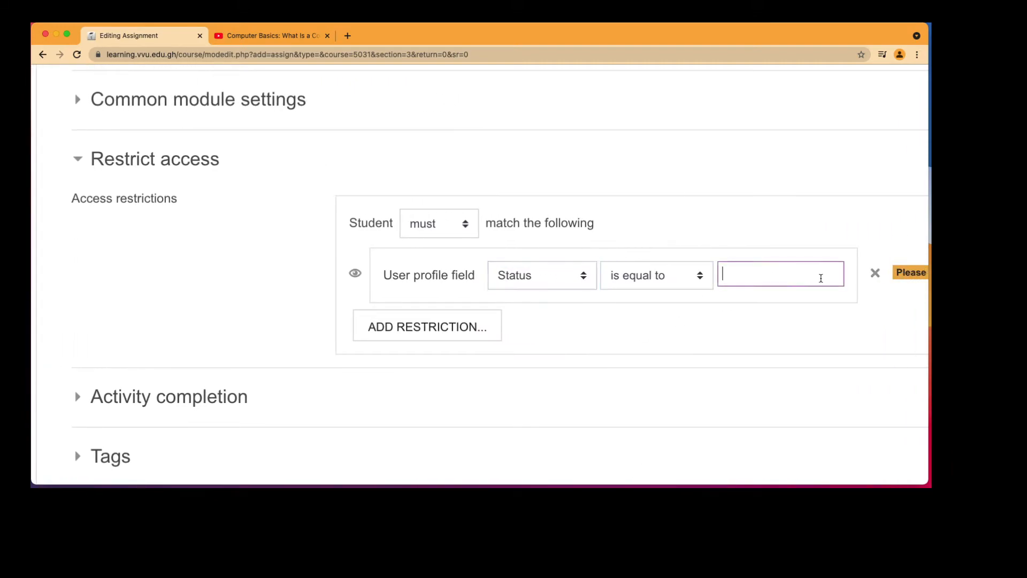
pyautogui.write('piad')
pyautogui.press('BackSpace')
pyautogui.press('BackSpace')
pyautogui.press('BackSpace')
pyautogui.write('aid')
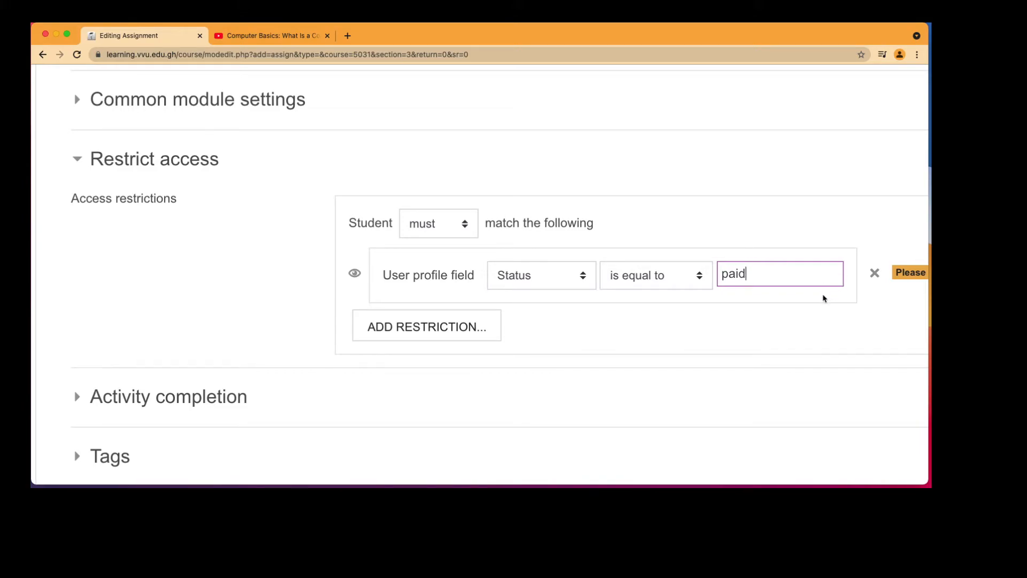
# Remove the Status profile field restriction from the assignment's access restrictions.
pyautogui.hscroll(2, 824, 299)
pyautogui.hscroll(-2, 824, 299)
pyautogui.hscroll(-2, 824, 299)
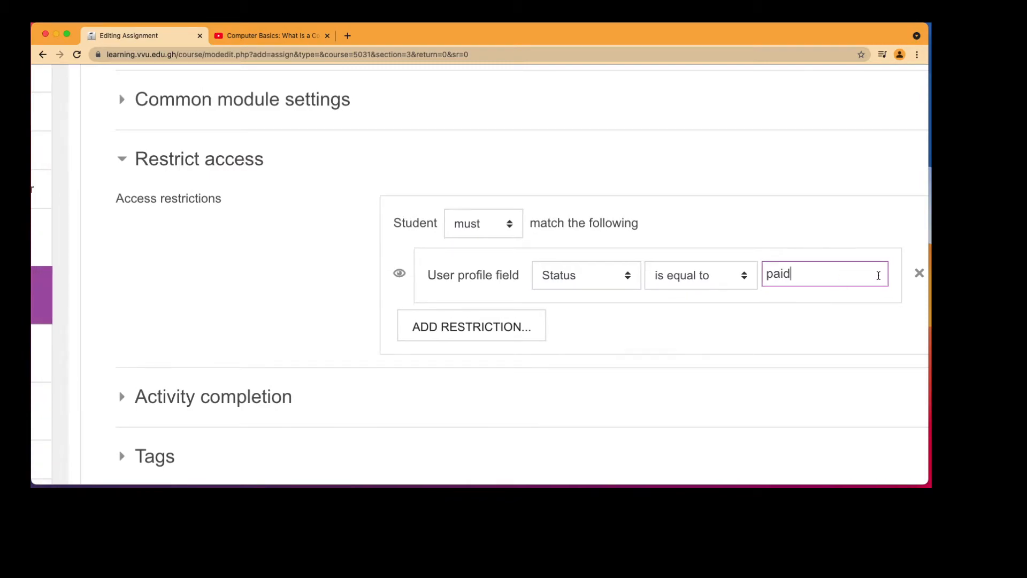
pyautogui.click(919, 274)
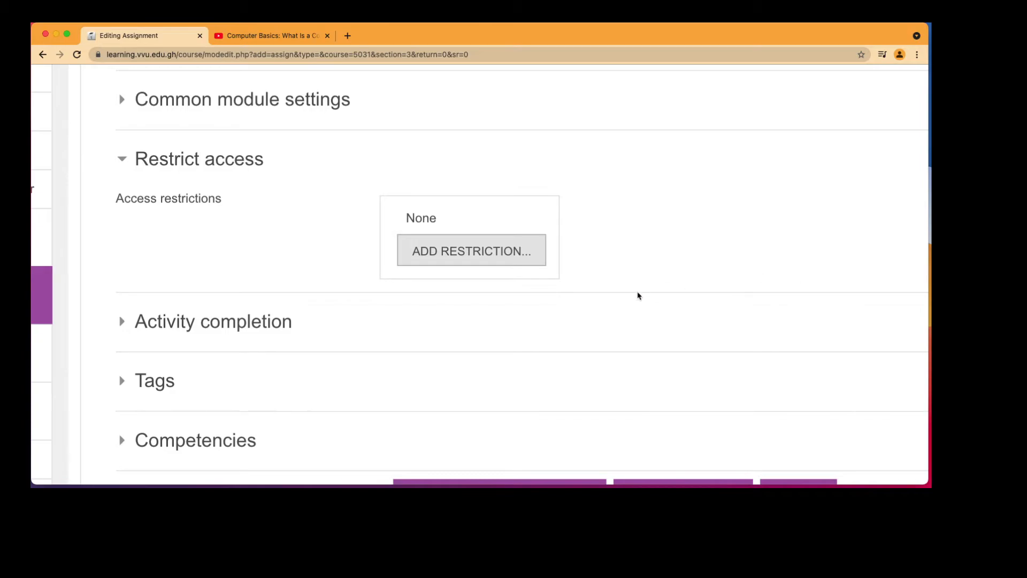
# Set the assignment's completion tracking to "Show activity as complete when conditions are met".
pyautogui.scroll(-2, 637, 295)
pyautogui.hscroll(-2, 637, 295)
pyautogui.scroll(-4, 637, 296)
pyautogui.scroll(1, 638, 293)
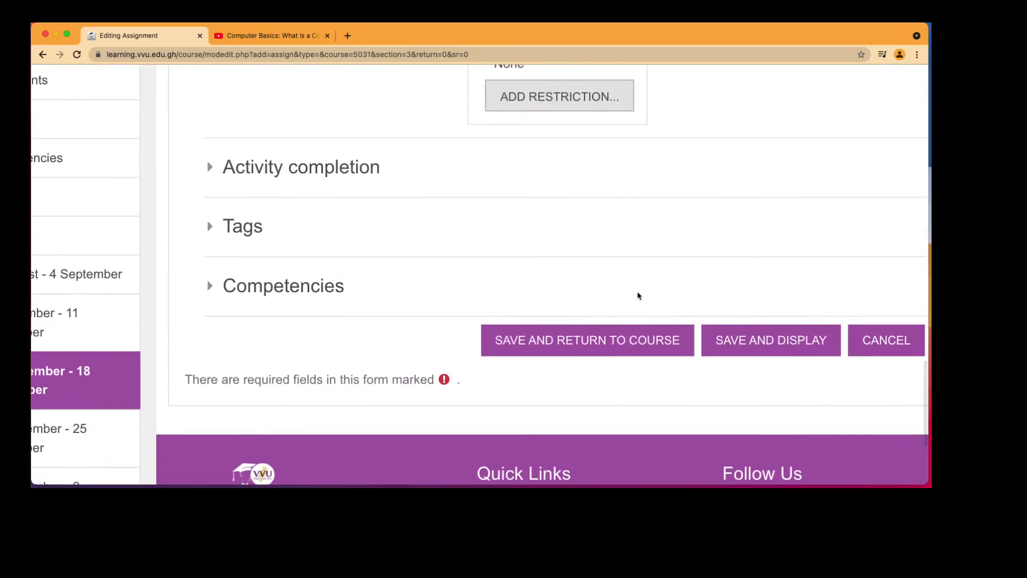
pyautogui.scroll(3, 425, 264)
pyautogui.click(208, 331)
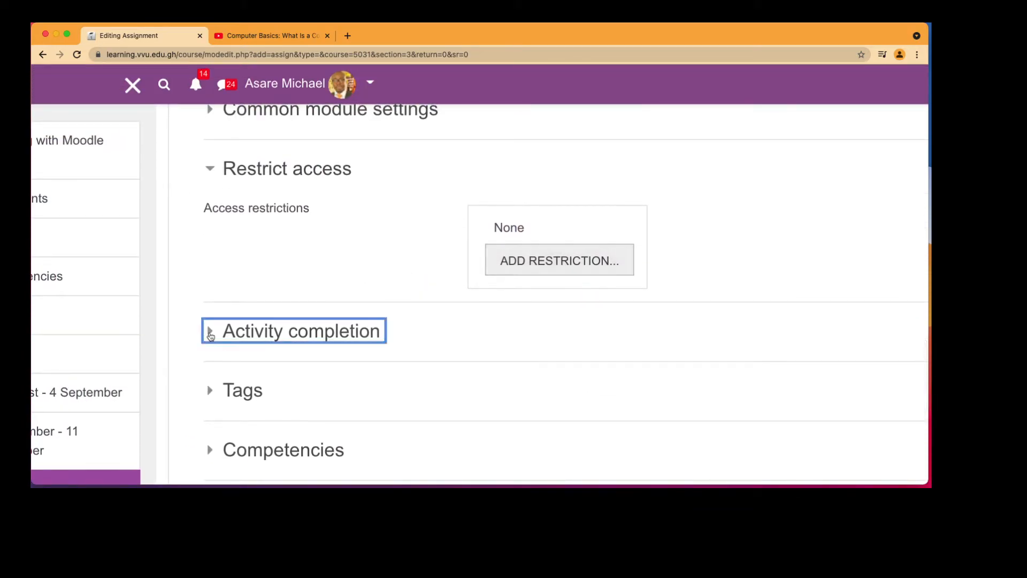
pyautogui.click(542, 378)
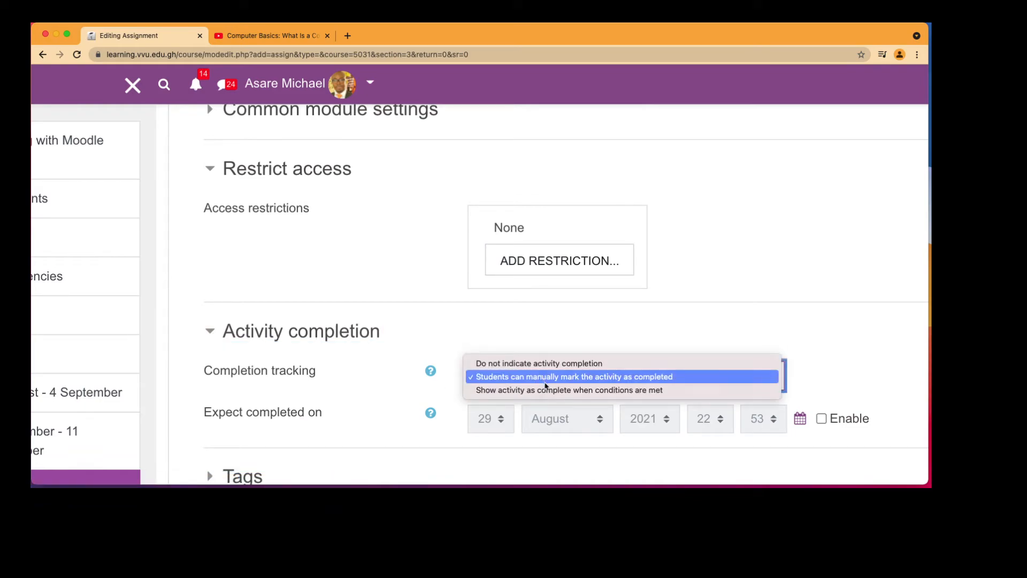
pyautogui.click(576, 390)
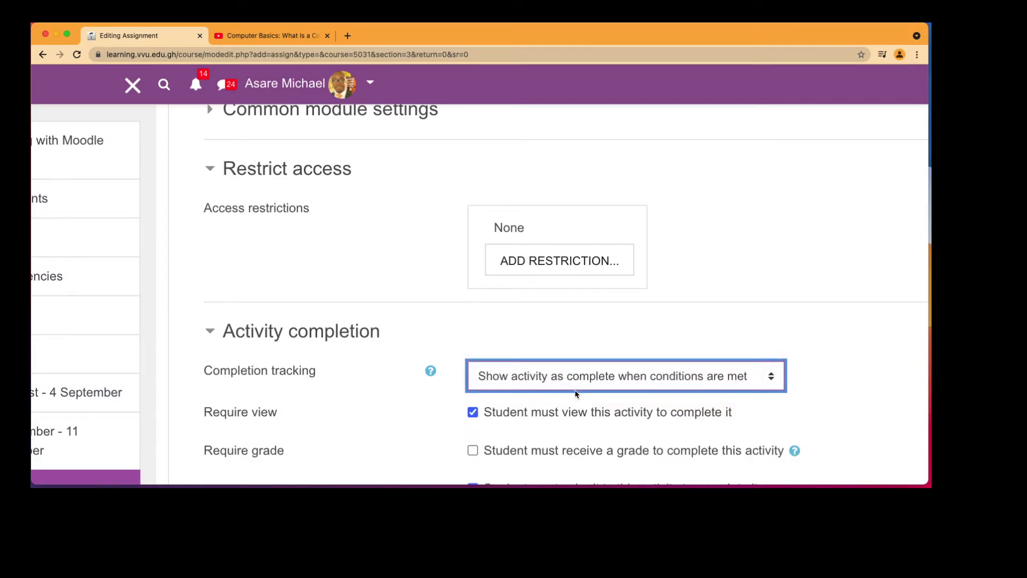
# Make submitting to the activity the only completion condition, without requiring students to view it or receive a grade.
pyautogui.scroll(-5, 575, 390)
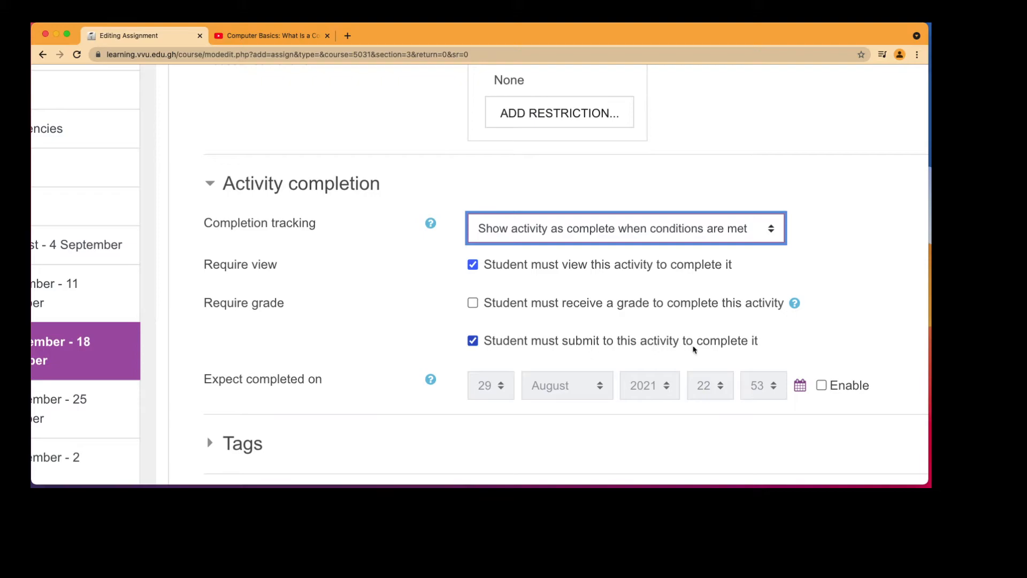
pyautogui.click(657, 305)
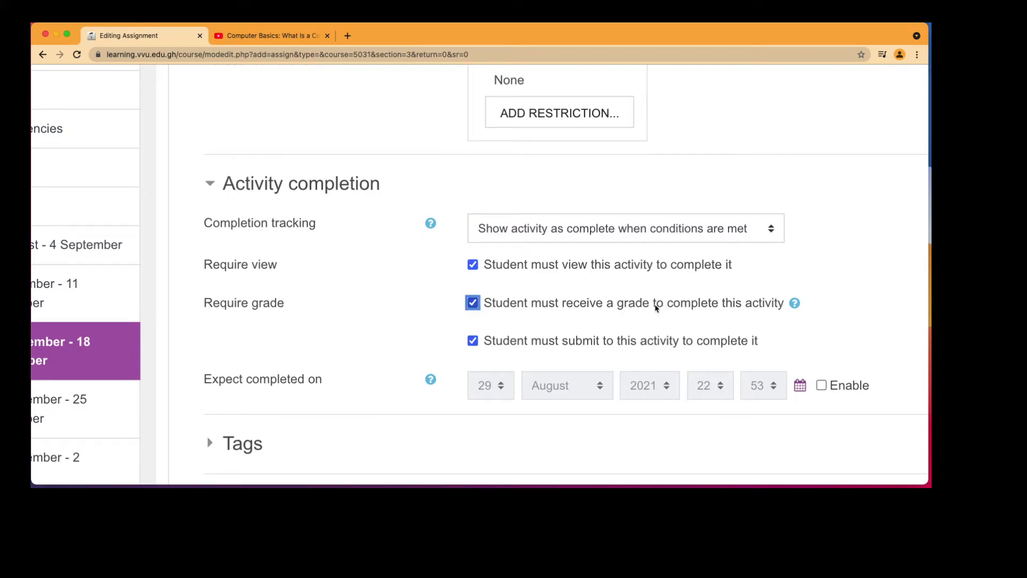
pyautogui.click(656, 305)
pyautogui.click(642, 266)
pyautogui.click(615, 341)
pyautogui.click(662, 344)
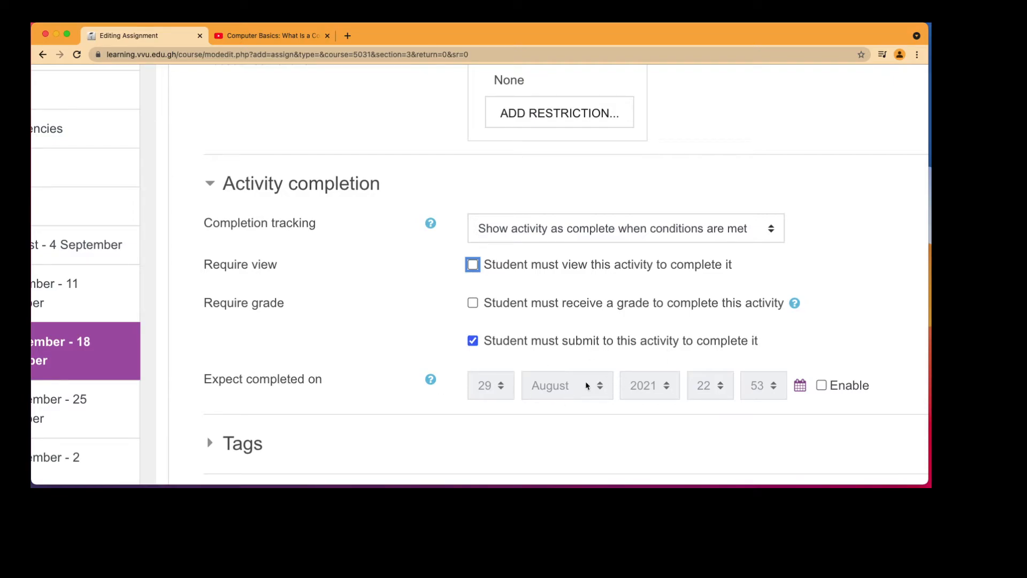
# Save the assignment, return to the course, and open Class work in the 12 September - 18 September section.
pyautogui.scroll(-8, 601, 384)
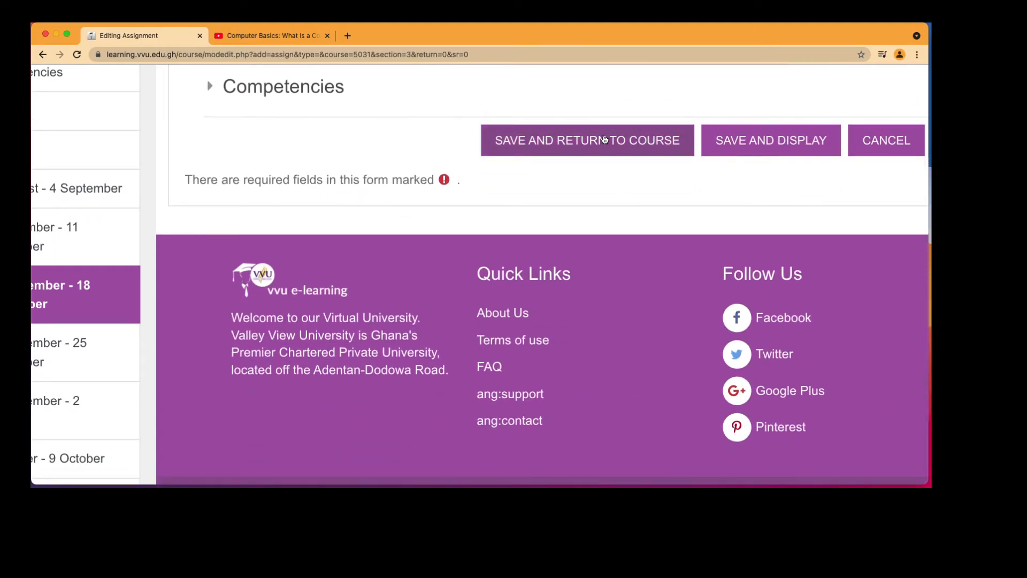
pyautogui.click(604, 139)
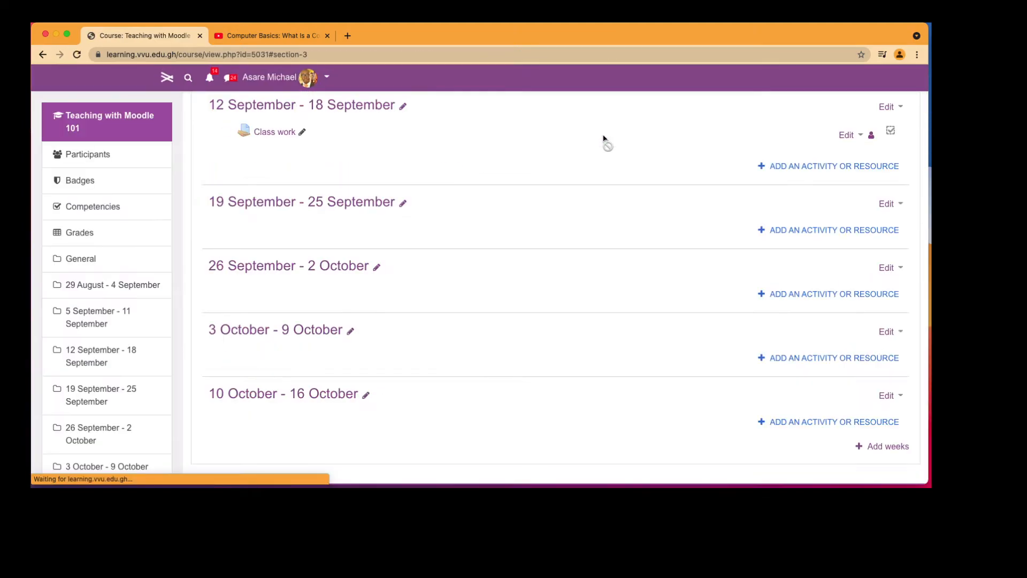
pyautogui.scroll(4, 604, 139)
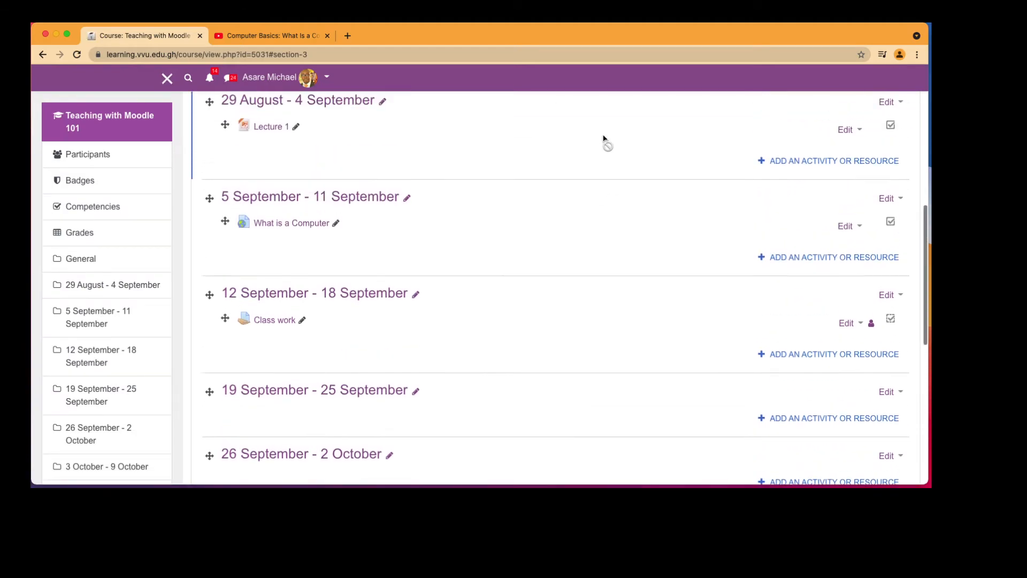
pyautogui.click(276, 333)
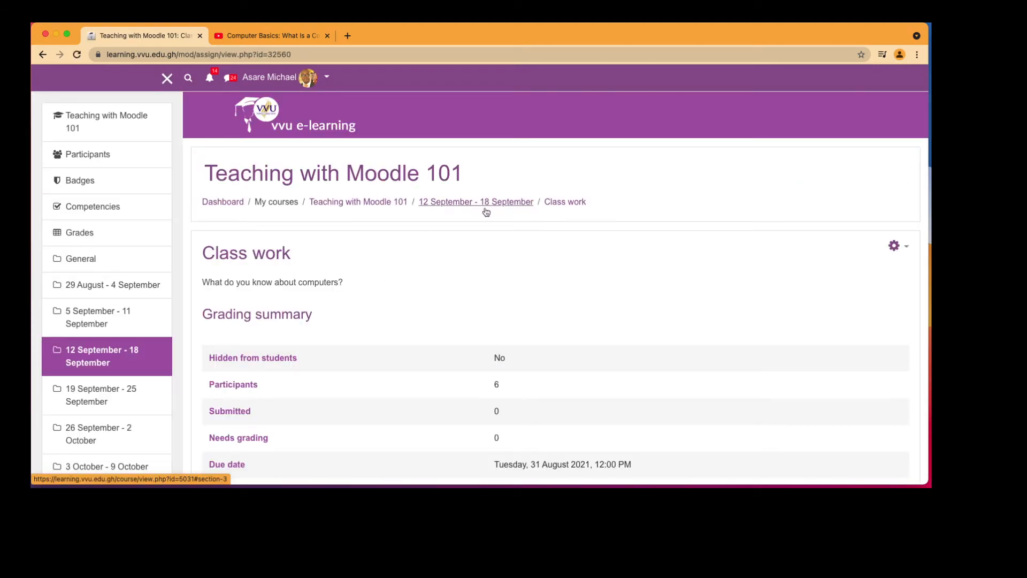
# Return to the course page and examine the general items and the activities in the weekly sections.
pyautogui.click(481, 202)
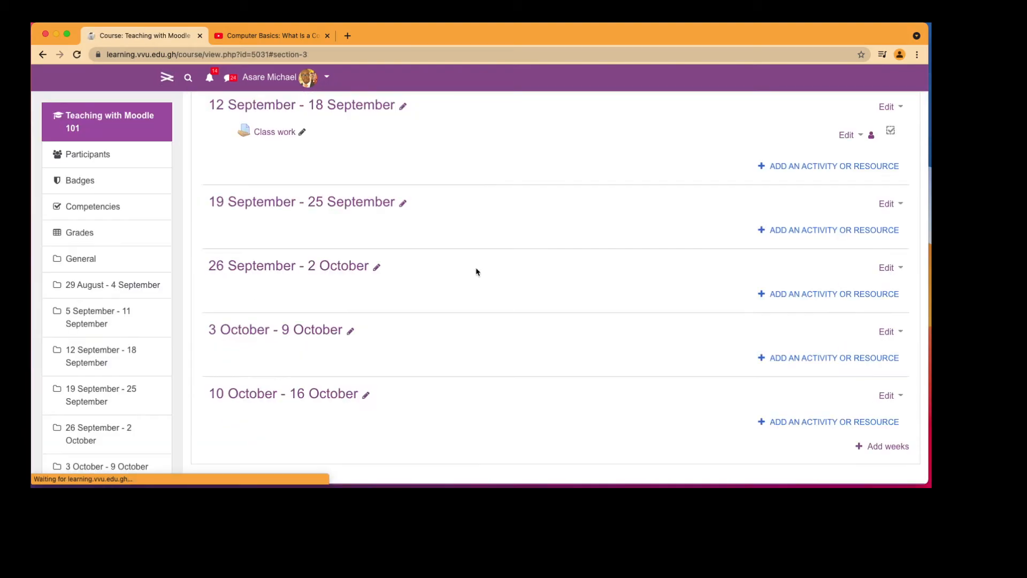
pyautogui.scroll(3, 438, 408)
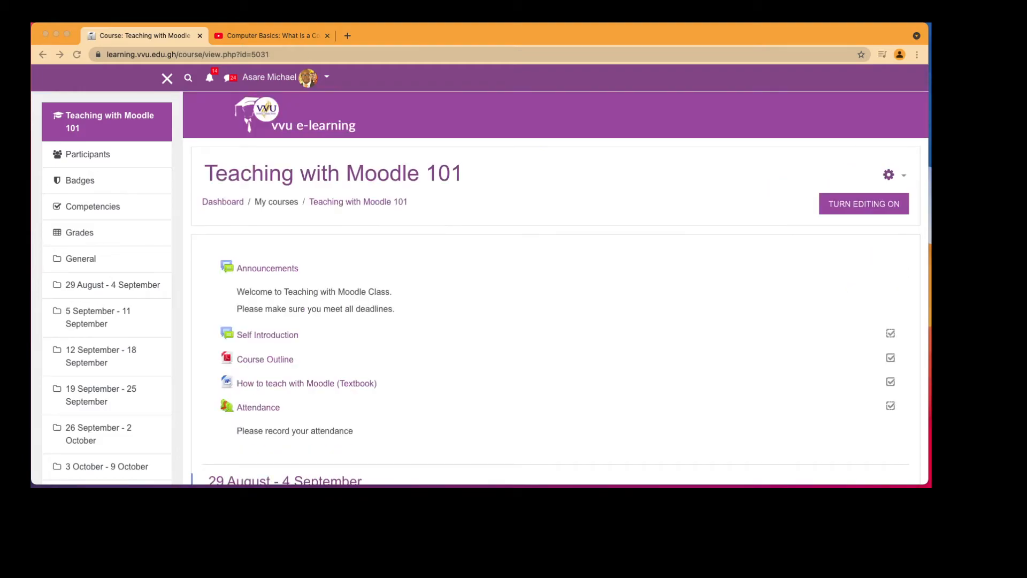
pyautogui.scroll(-5, 517, 269)
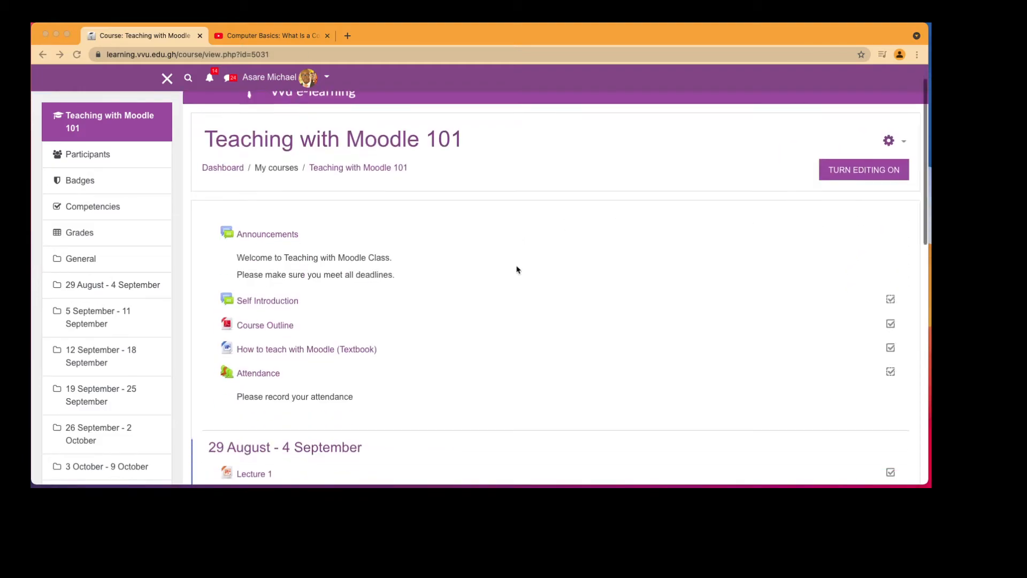
pyautogui.scroll(-2, 516, 269)
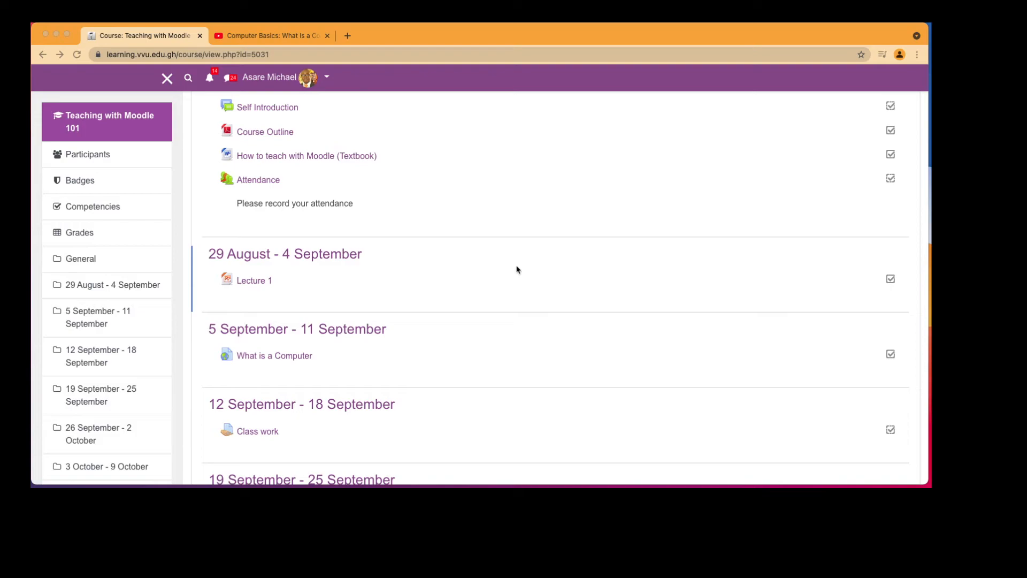
pyautogui.scroll(-2, 517, 269)
pyautogui.scroll(6, 517, 269)
pyautogui.scroll(-8, 517, 269)
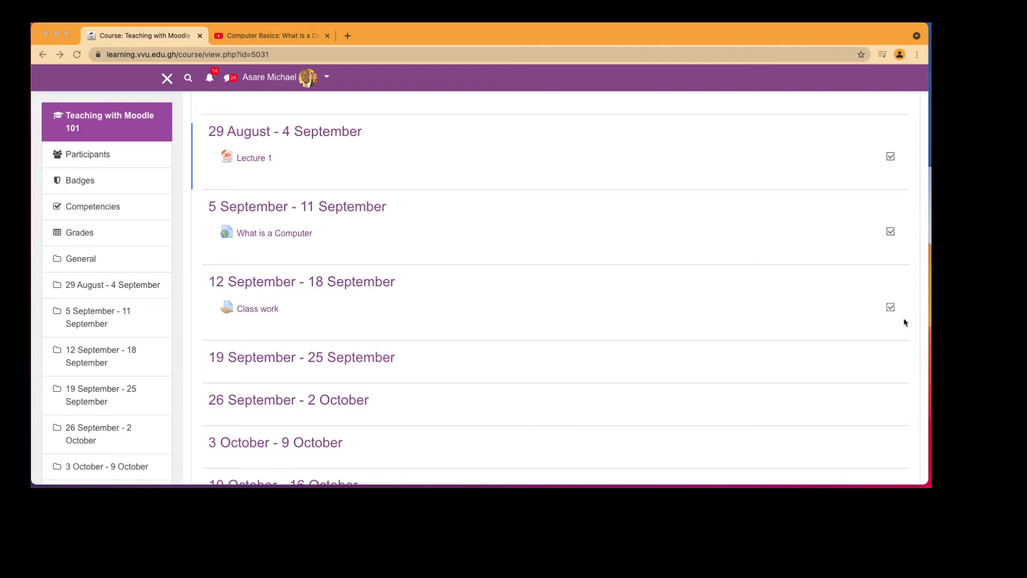
pyautogui.scroll(10, 891, 325)
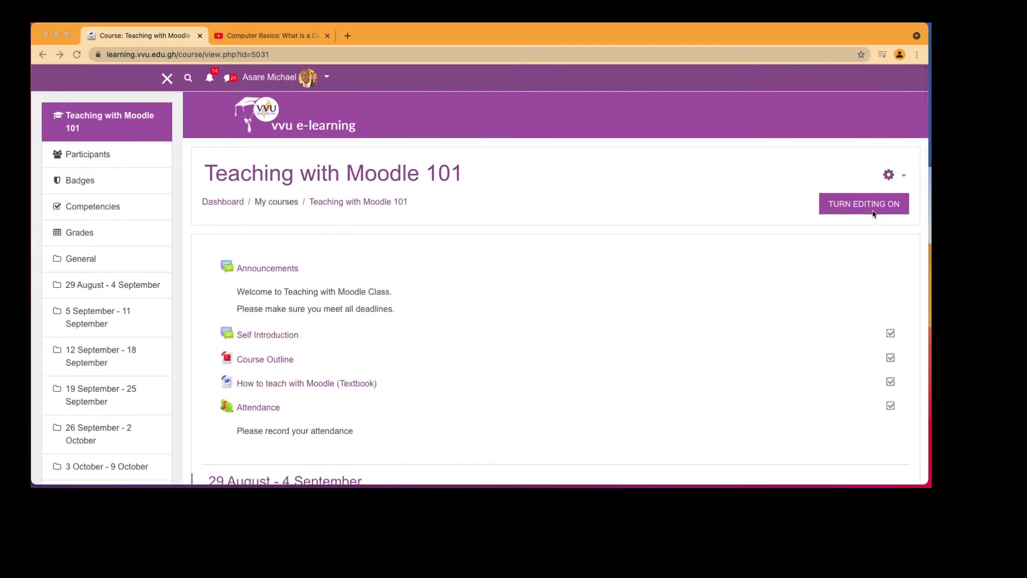
# With course editing turned on, add a new Assignment named "Fonale" to the 19 September - 25 September section.
pyautogui.click(872, 209)
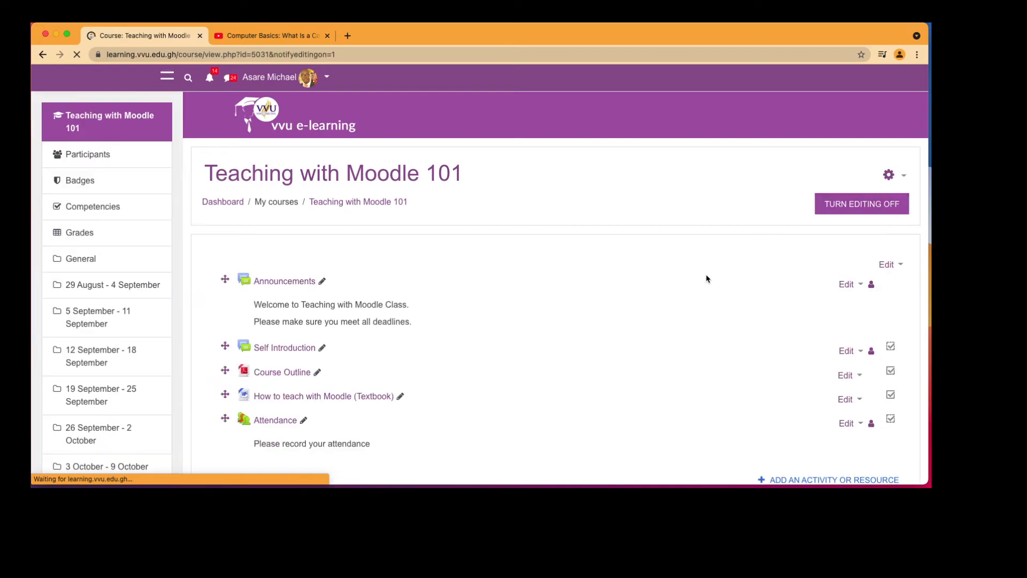
pyautogui.scroll(-7, 706, 279)
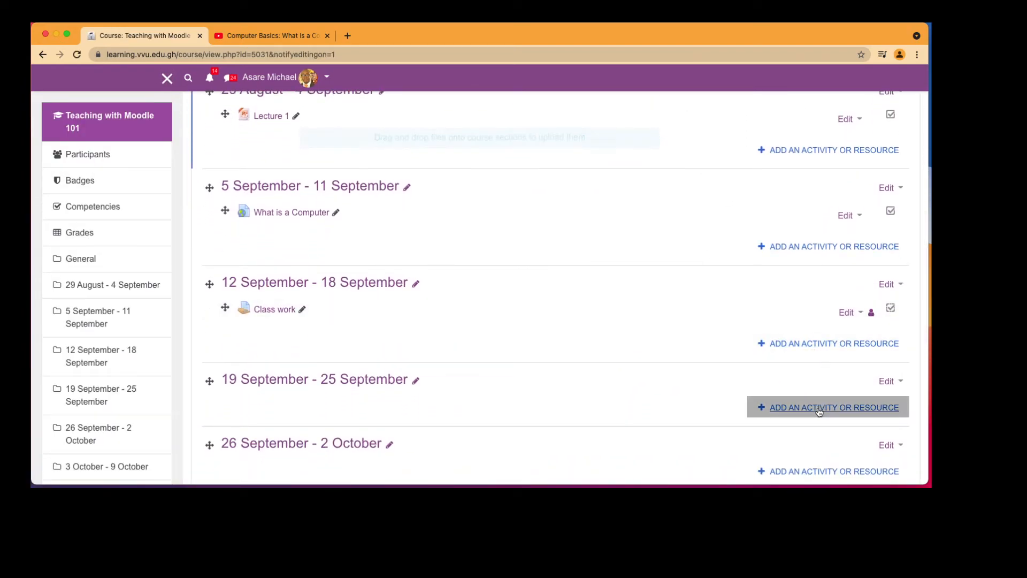
pyautogui.click(819, 409)
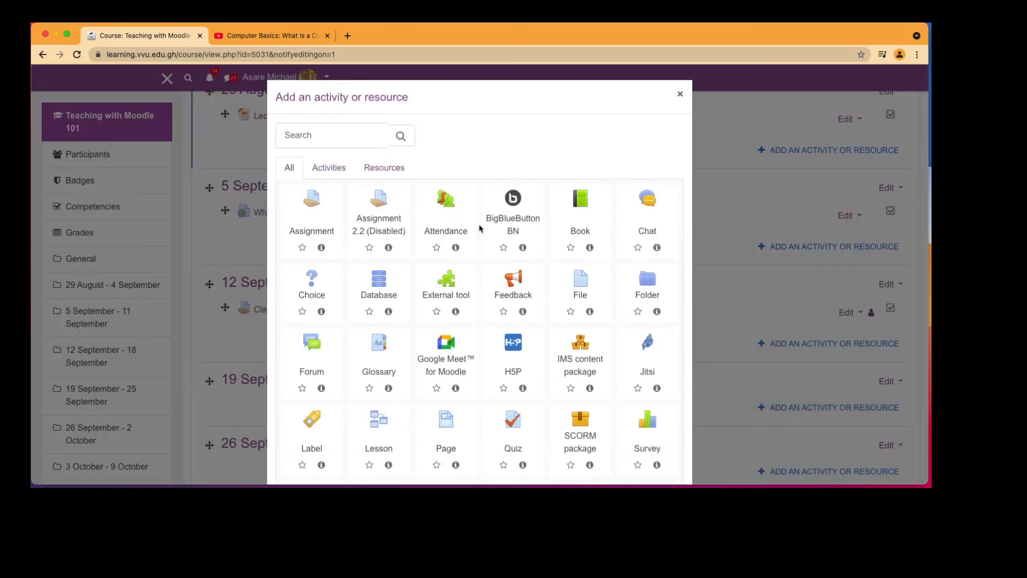
pyautogui.click(308, 209)
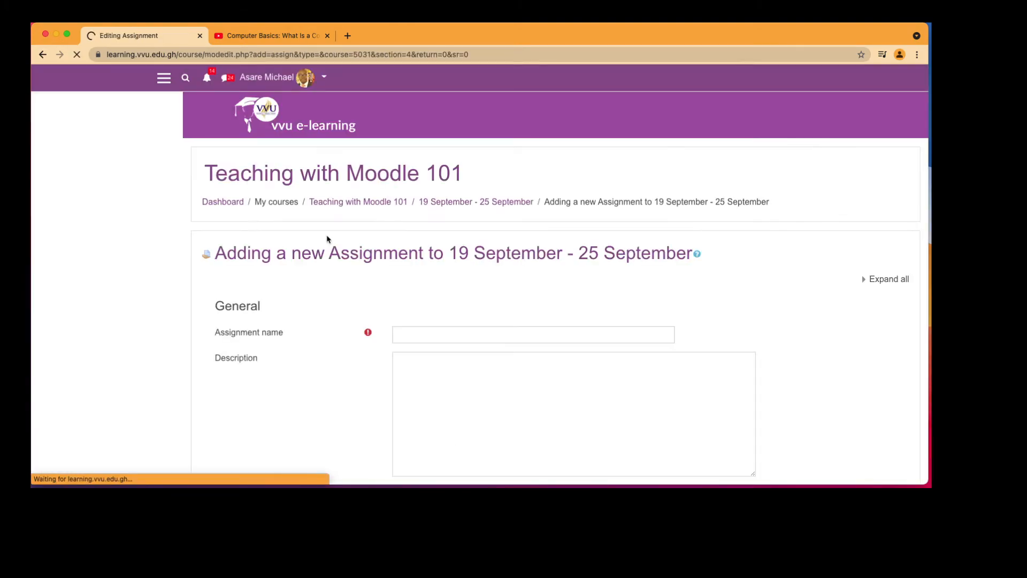
pyautogui.click(438, 335)
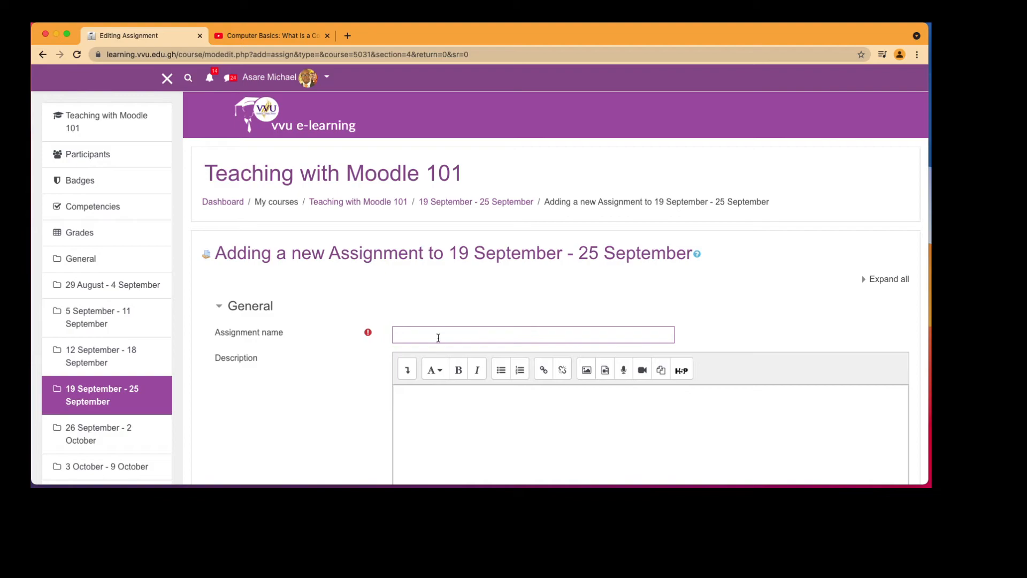
pyautogui.write('Fonale')
# Upload the Word document "What is a Computer" from the Desktop's ClassRoom folder as an additional file of the assignment.
pyautogui.scroll(-5, 438, 339)
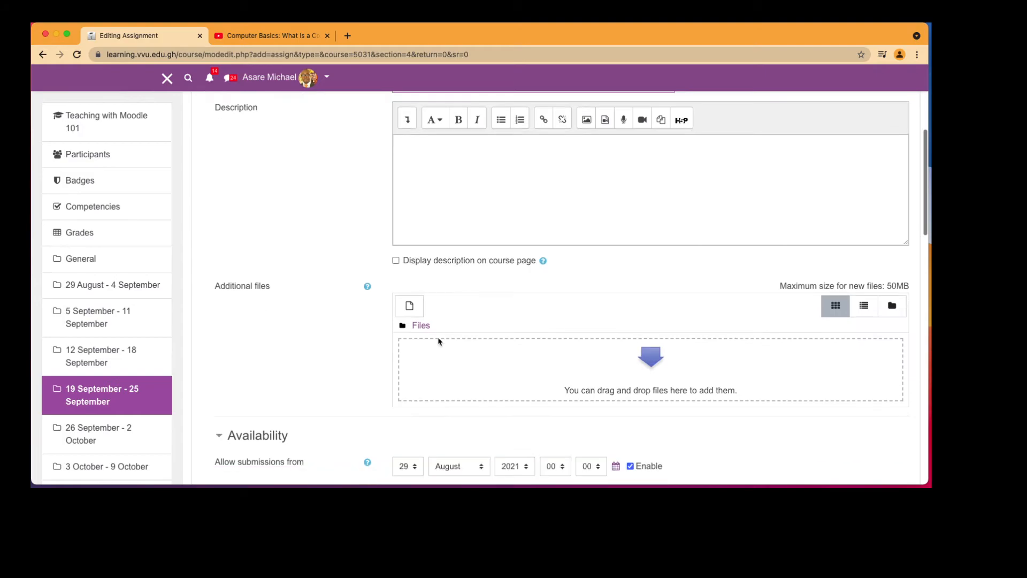
pyautogui.click(410, 307)
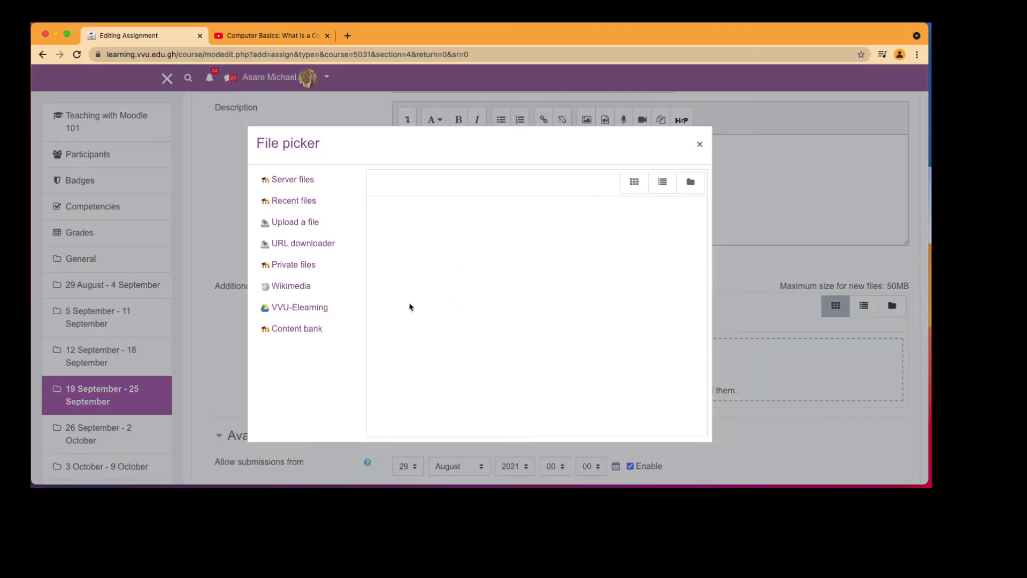
pyautogui.click(405, 236)
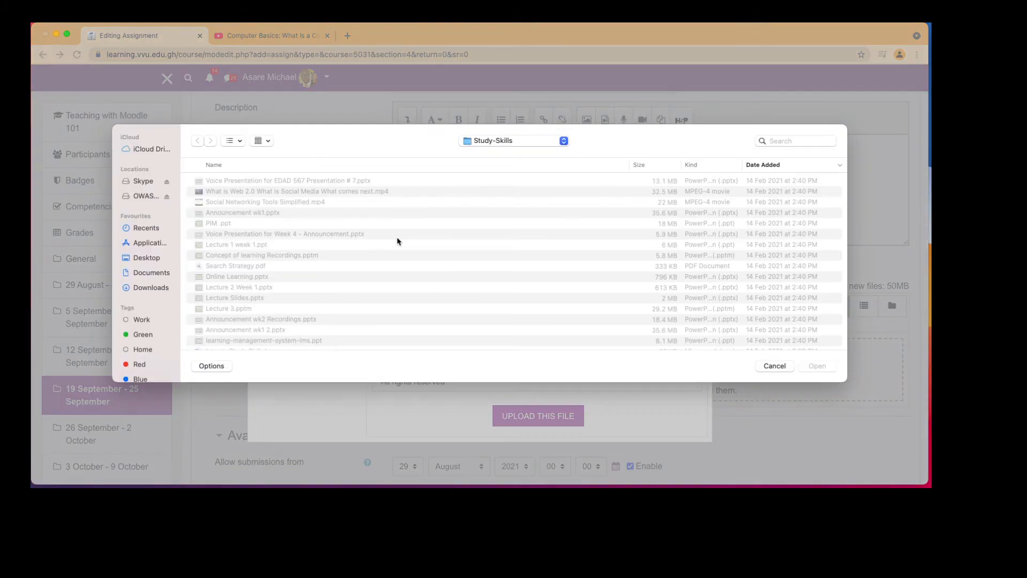
pyautogui.click(143, 258)
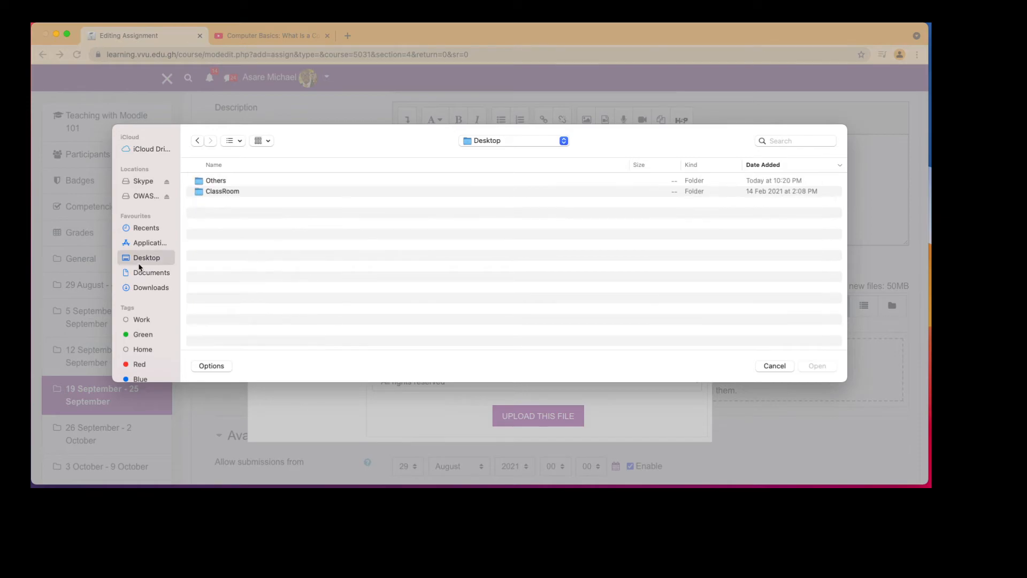
pyautogui.doubleClick(227, 192)
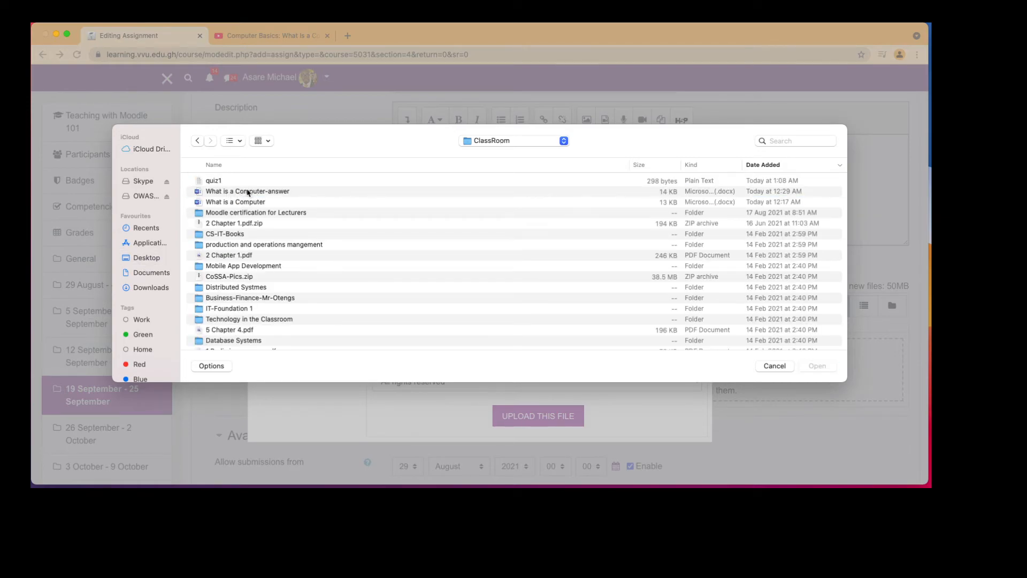
pyautogui.click(242, 202)
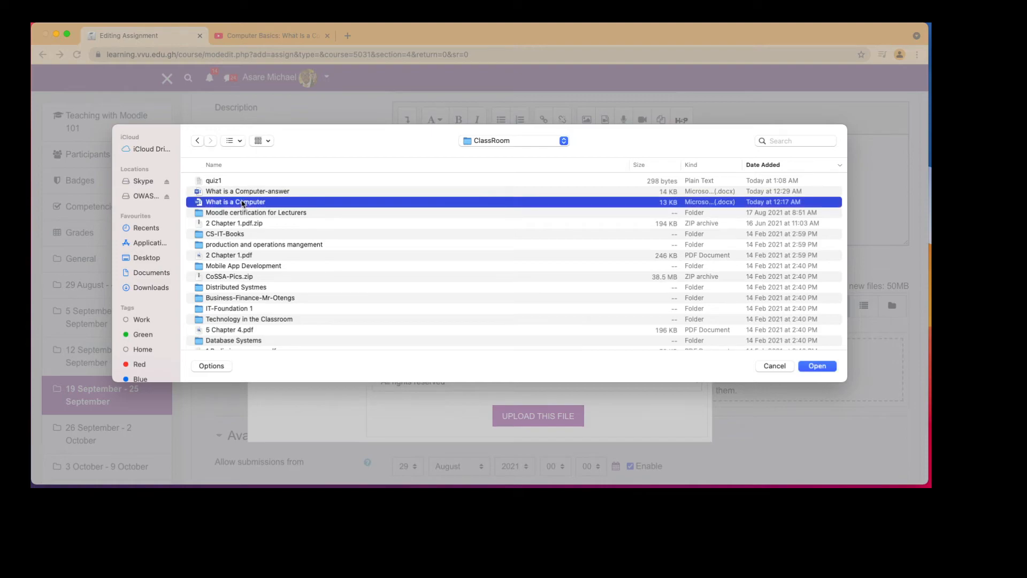
pyautogui.click(822, 368)
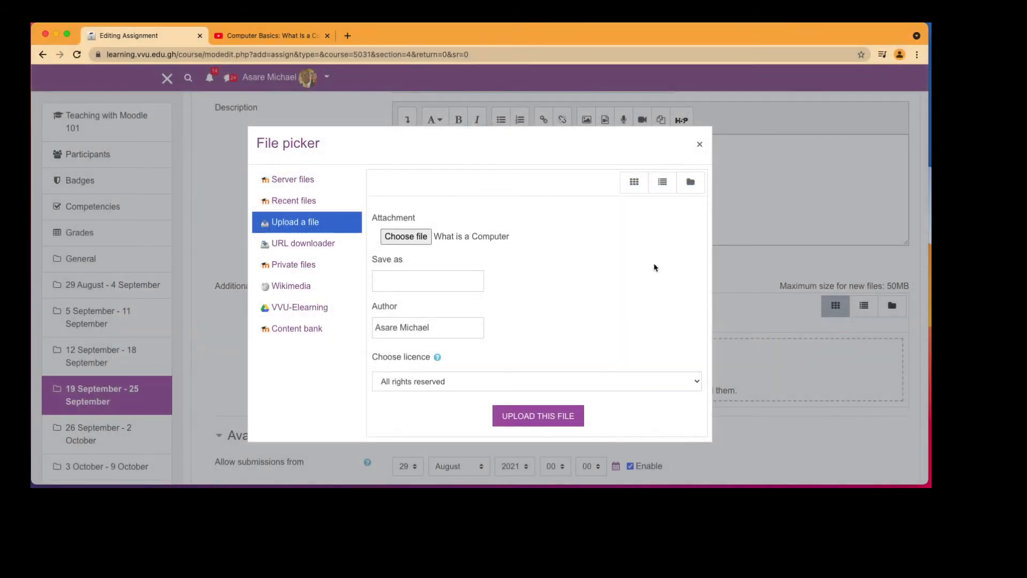
pyautogui.click(544, 421)
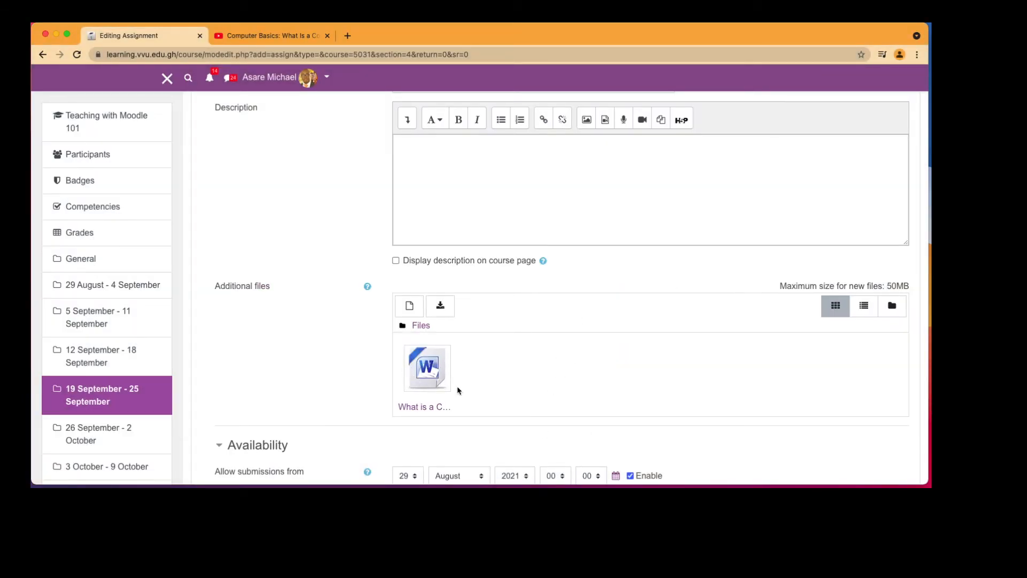
# Limit the assignment's accepted file types to Document files and save that choice.
pyautogui.scroll(-7, 456, 390)
pyautogui.scroll(1, 458, 357)
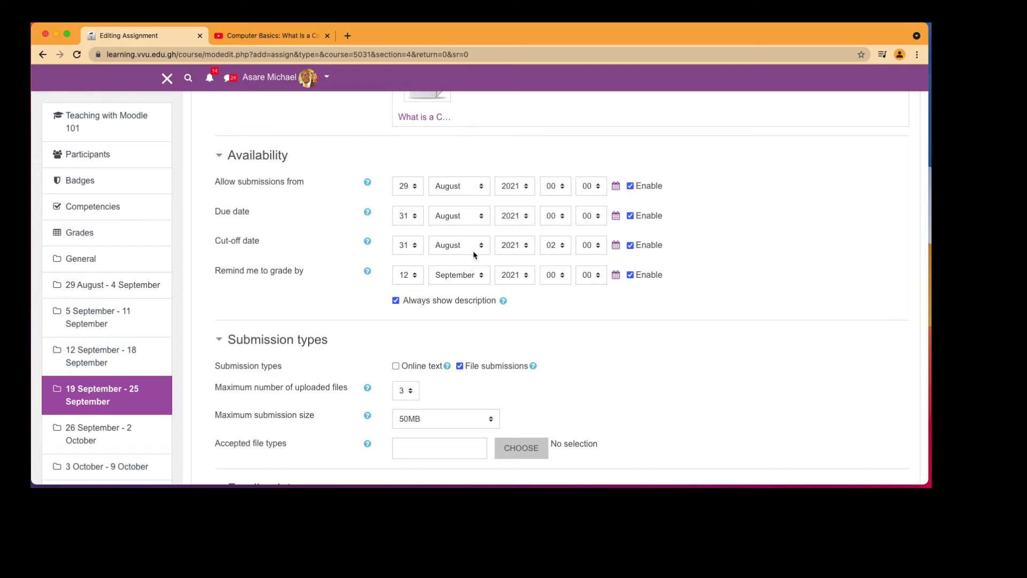
pyautogui.scroll(-2, 396, 340)
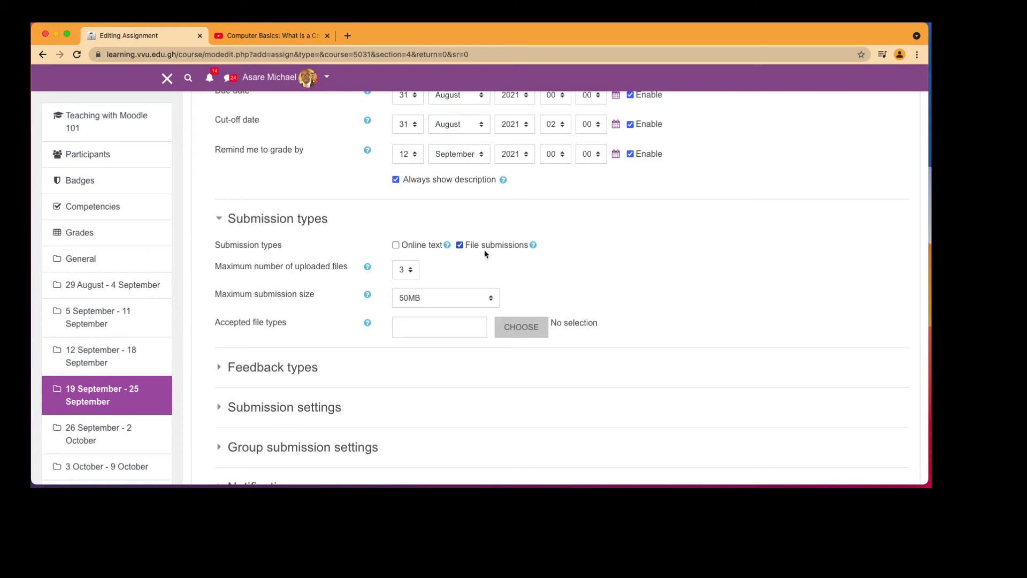
pyautogui.scroll(-2, 487, 283)
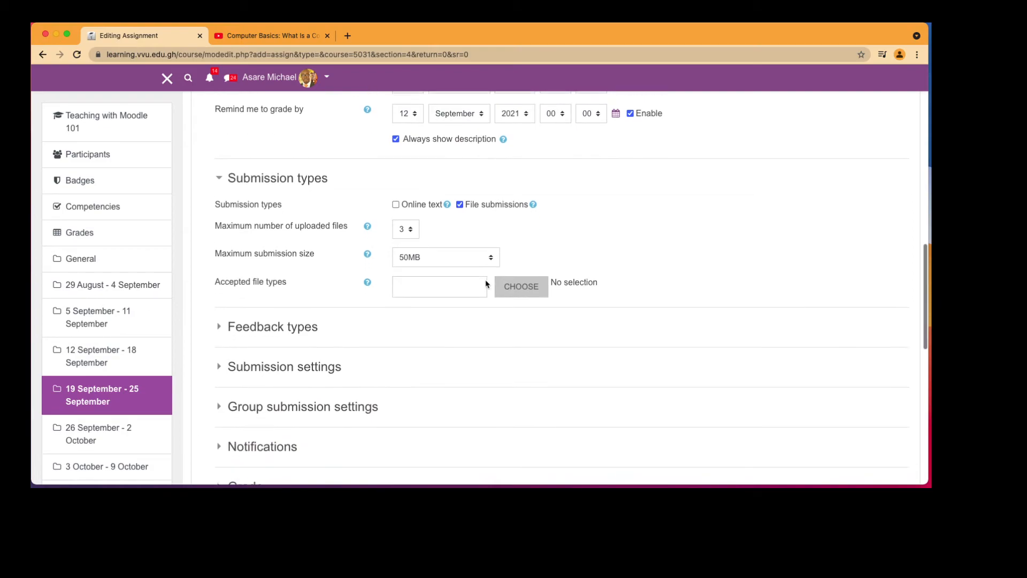
pyautogui.click(514, 289)
pyautogui.scroll(-10, 466, 336)
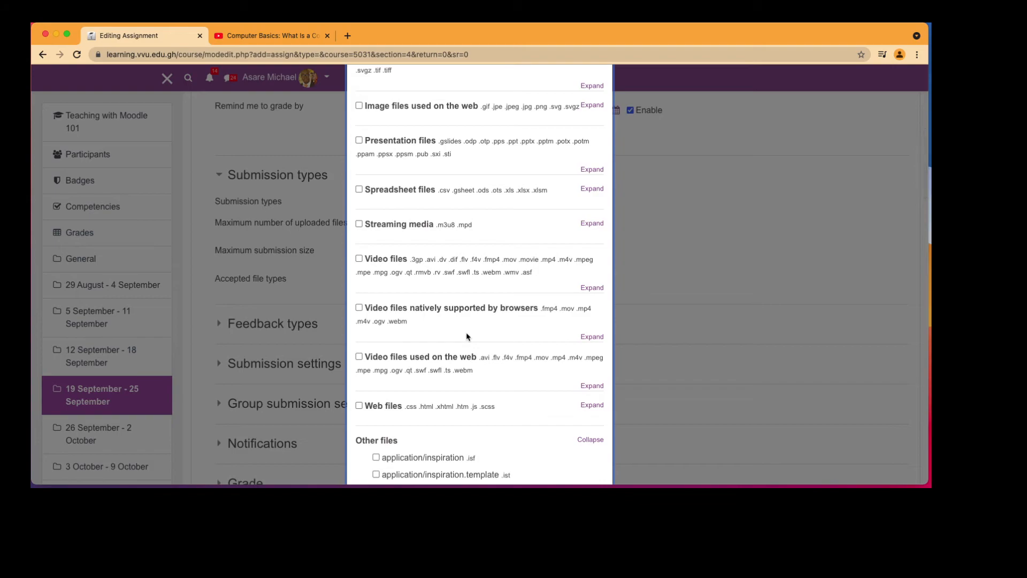
pyautogui.scroll(-5, 467, 336)
pyautogui.scroll(12, 466, 336)
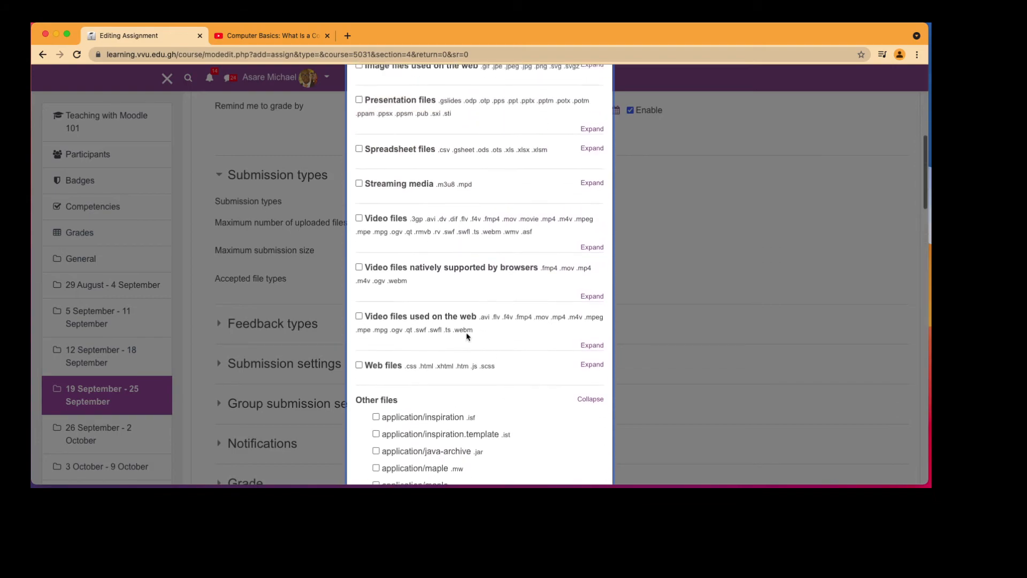
pyautogui.scroll(5, 378, 260)
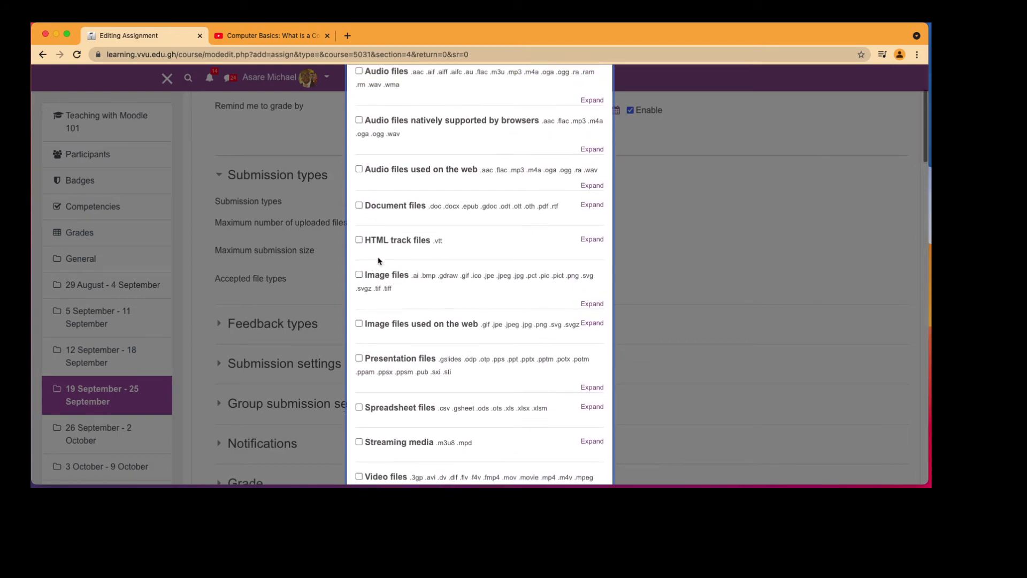
pyautogui.scroll(-15, 378, 260)
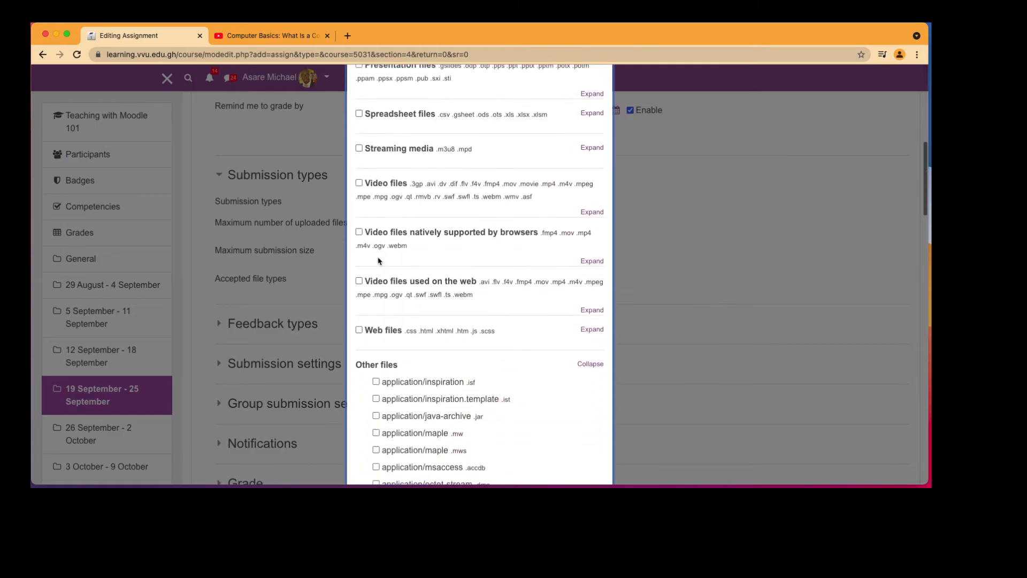
pyautogui.scroll(-20, 378, 260)
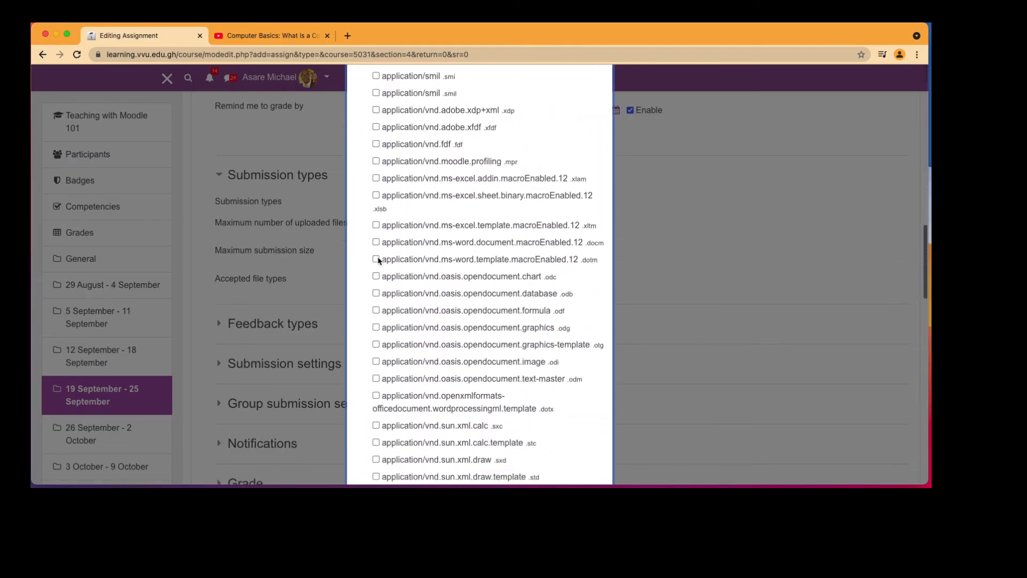
pyautogui.scroll(20, 378, 261)
pyautogui.scroll(10, 378, 260)
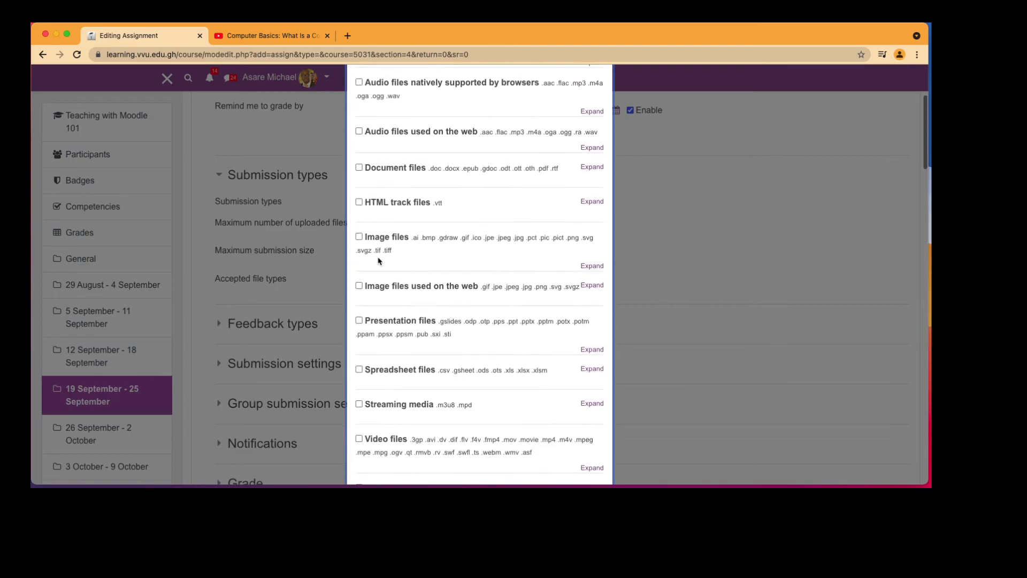
pyautogui.scroll(3, 378, 261)
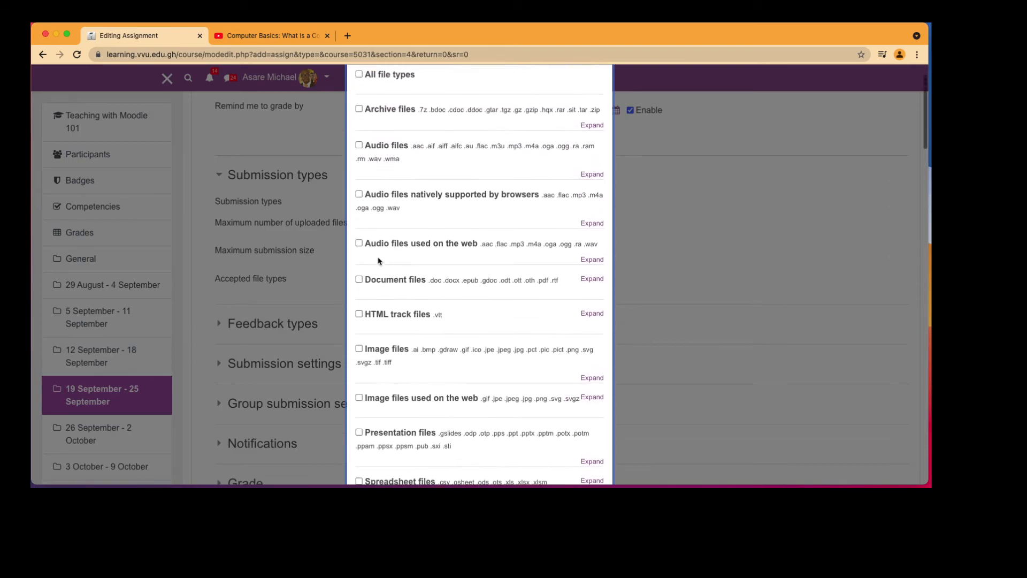
pyautogui.click(359, 302)
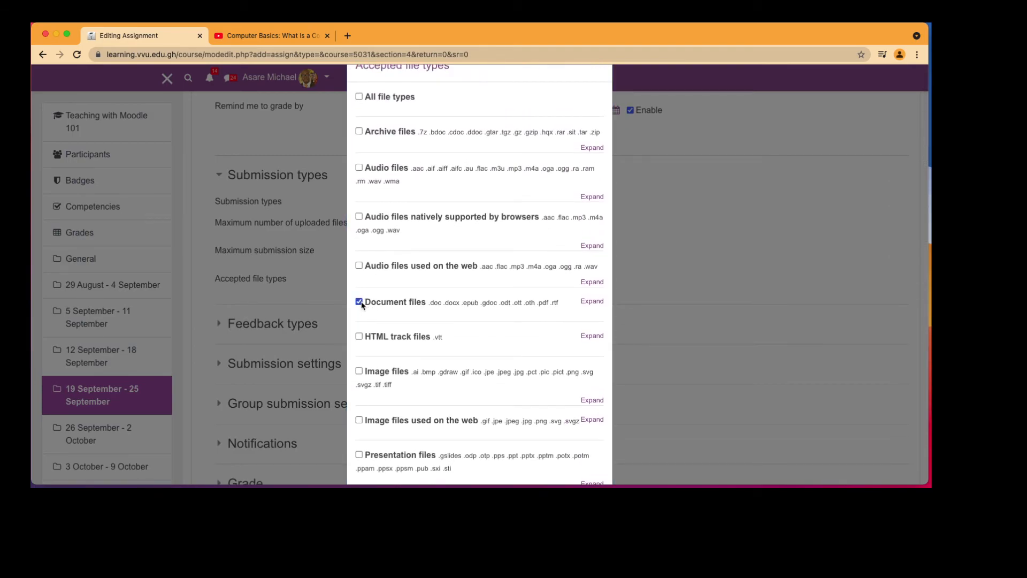
pyautogui.scroll(-15, 480, 329)
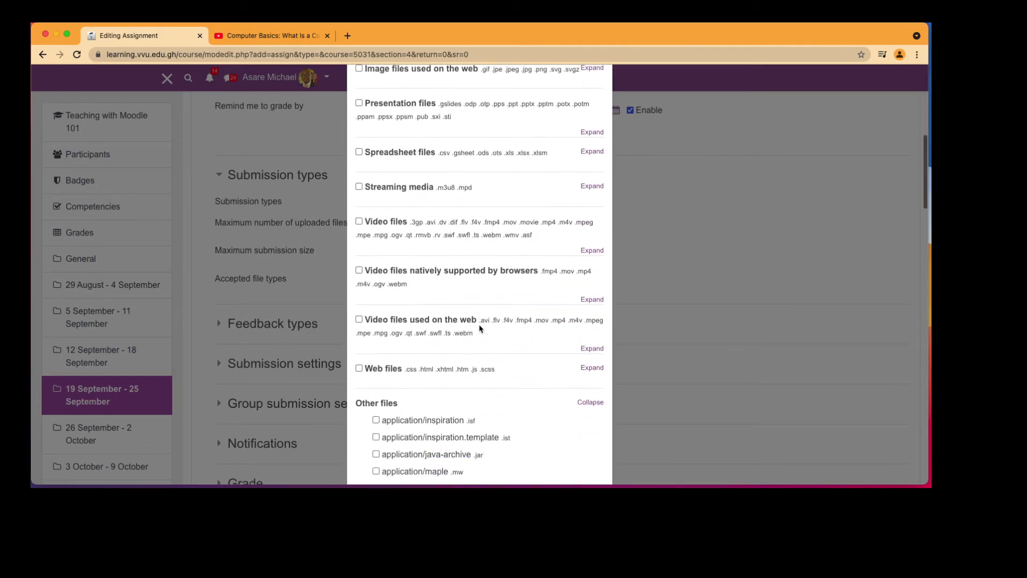
pyautogui.scroll(-15, 479, 328)
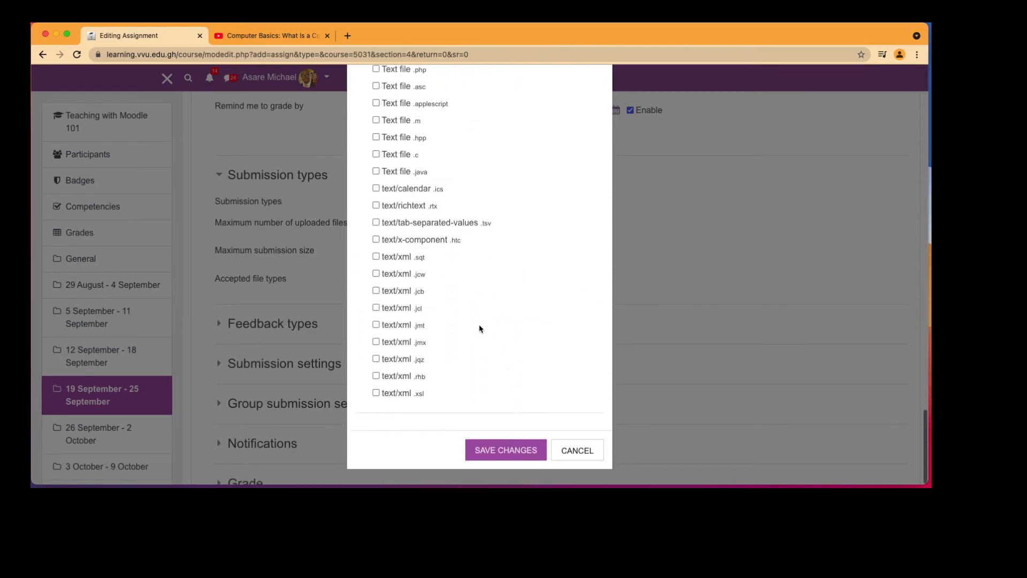
pyautogui.click(506, 450)
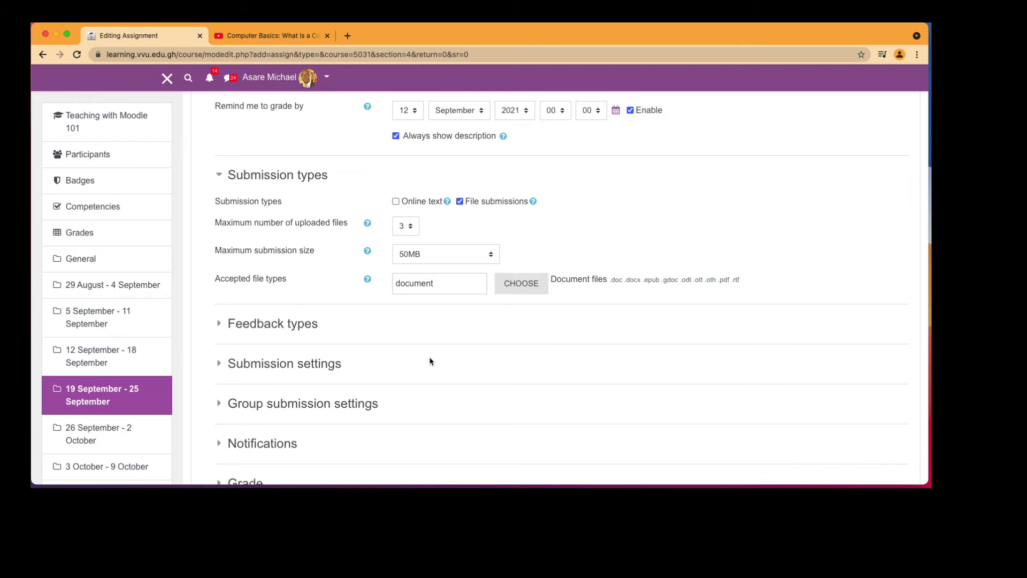
# Expand the assignment's grade settings and check the maximum grade.
pyautogui.scroll(-5, 310, 362)
pyautogui.click(231, 239)
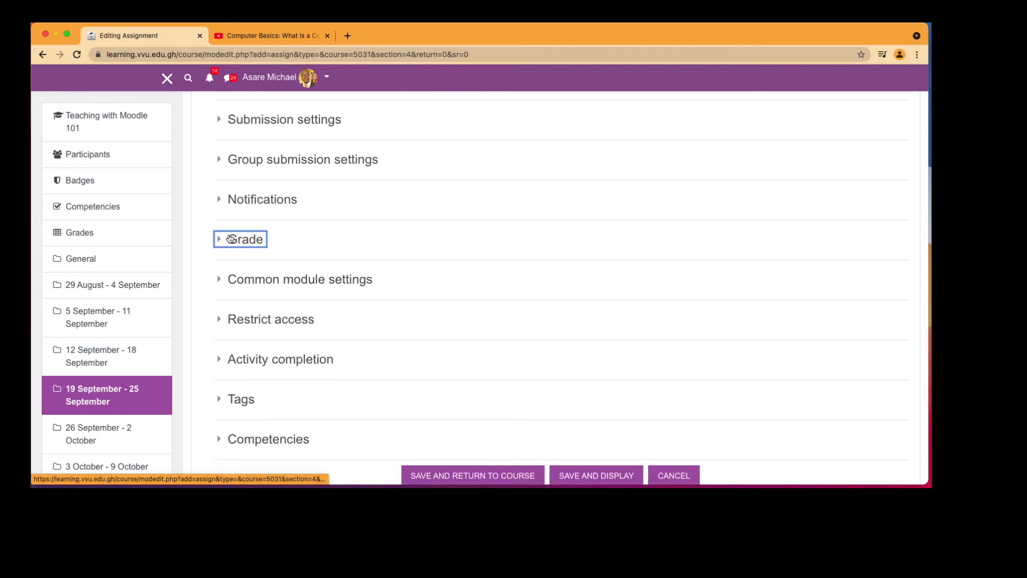
pyautogui.click(435, 332)
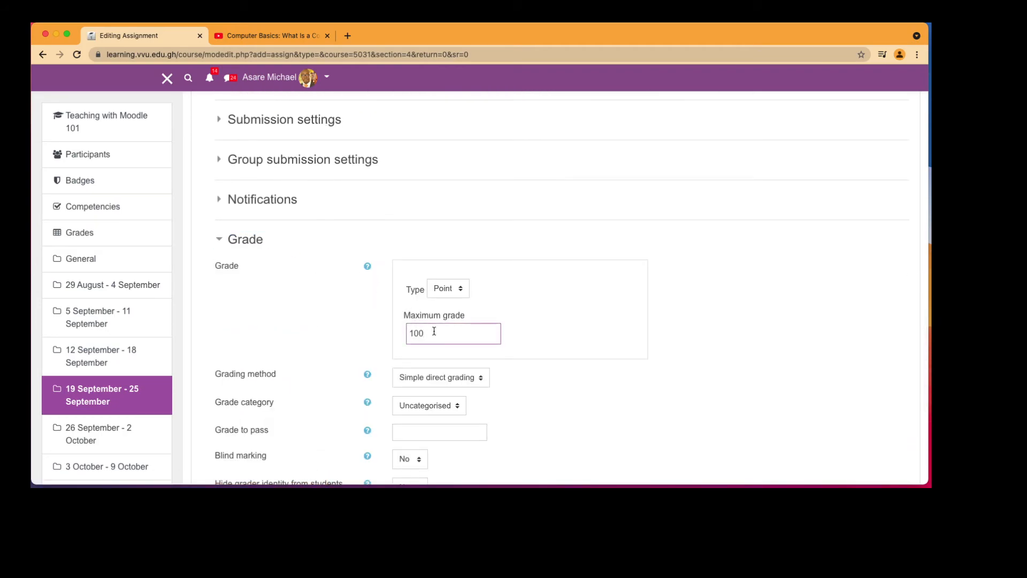
# Restrict access to the assignment with a user profile condition requiring the Status field to be equal to "paid".
pyautogui.scroll(-6, 433, 335)
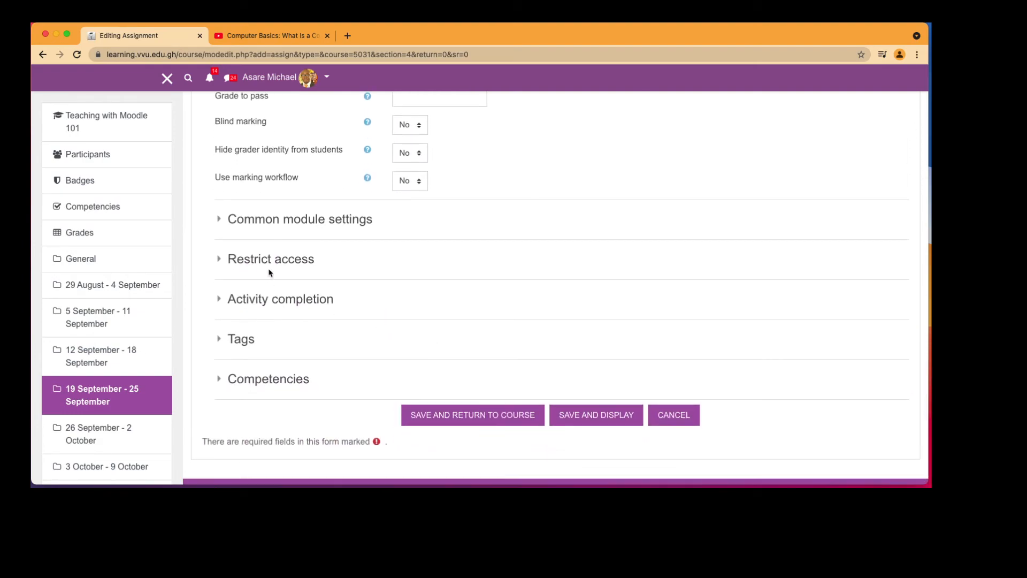
pyautogui.click(270, 262)
pyautogui.click(416, 318)
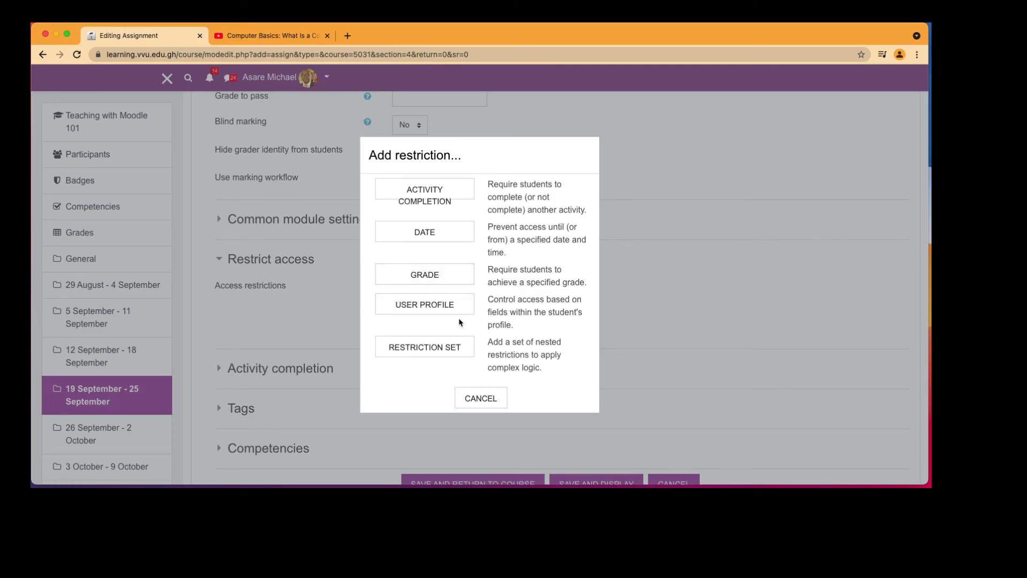
pyautogui.click(439, 309)
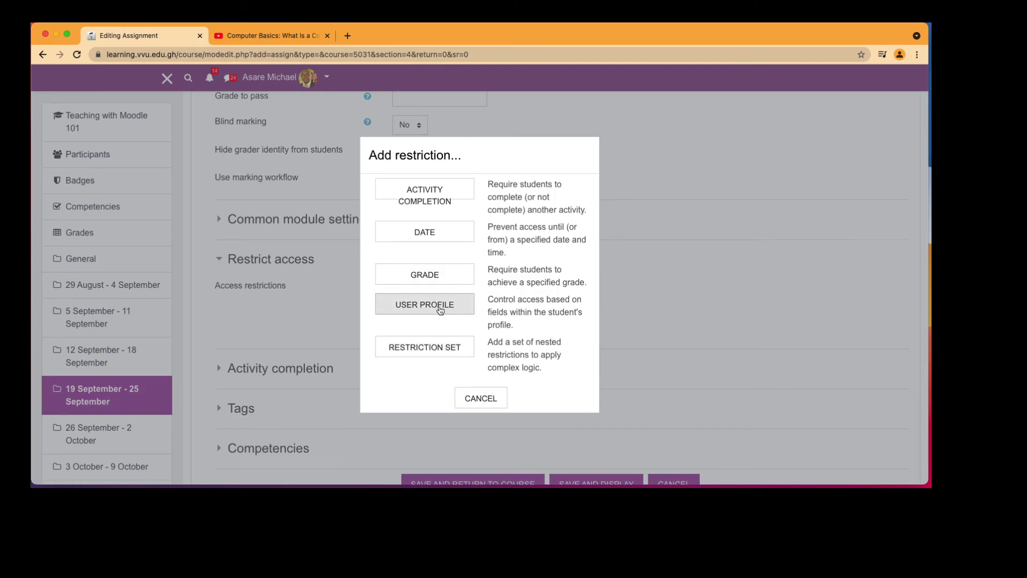
pyautogui.click(525, 338)
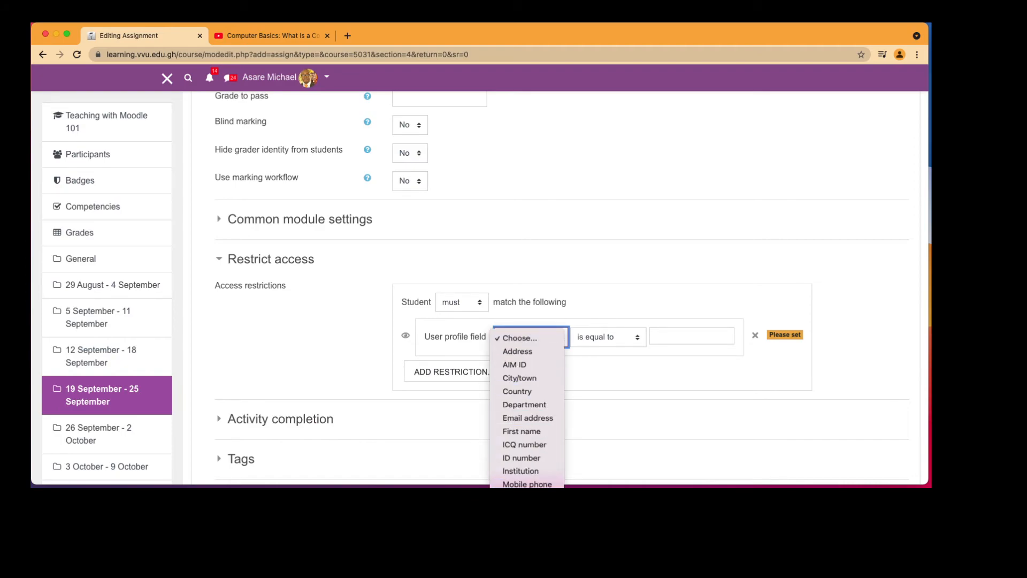
pyautogui.scroll(-2, 527, 407)
pyautogui.click(526, 505)
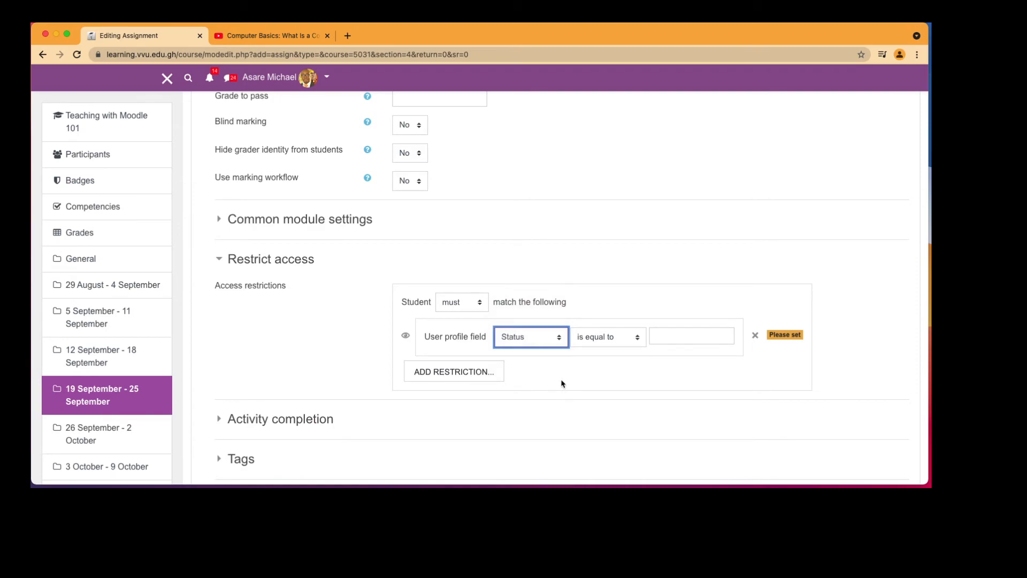
pyautogui.click(667, 336)
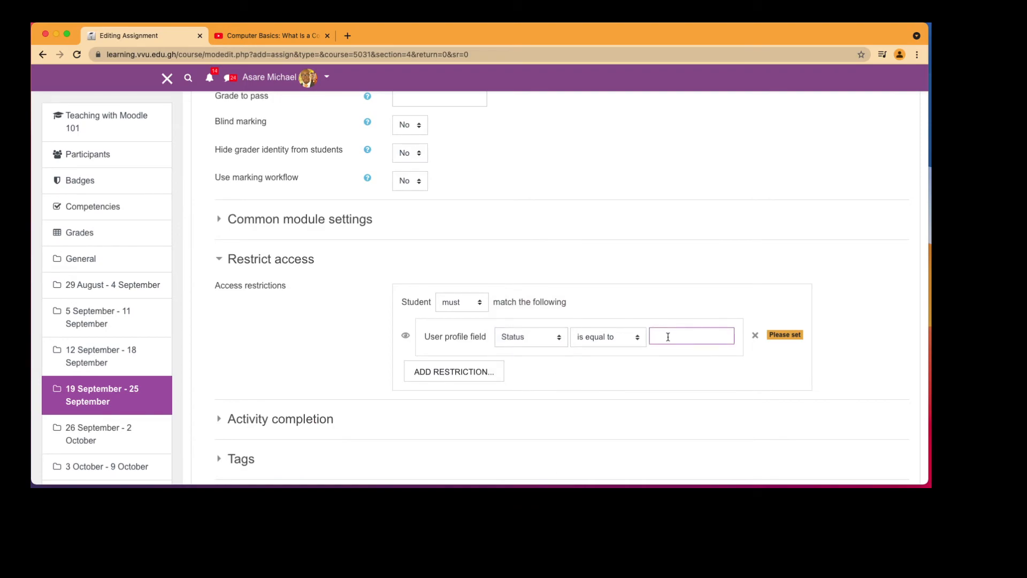
pyautogui.write('paid')
pyautogui.click(665, 389)
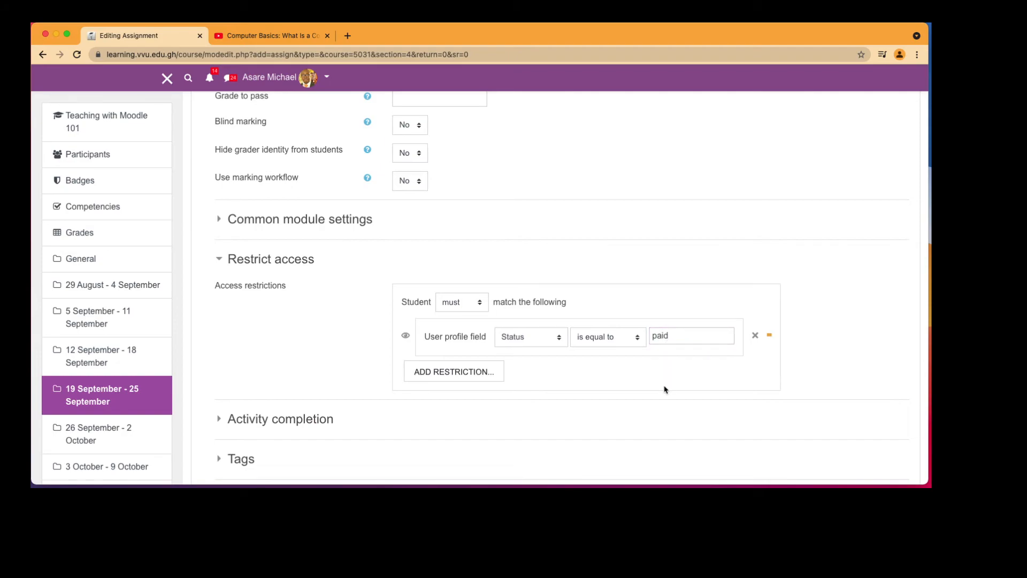
# Add a date restriction to the assignment's access conditions and review its availability dates for comparison.
pyautogui.click(488, 373)
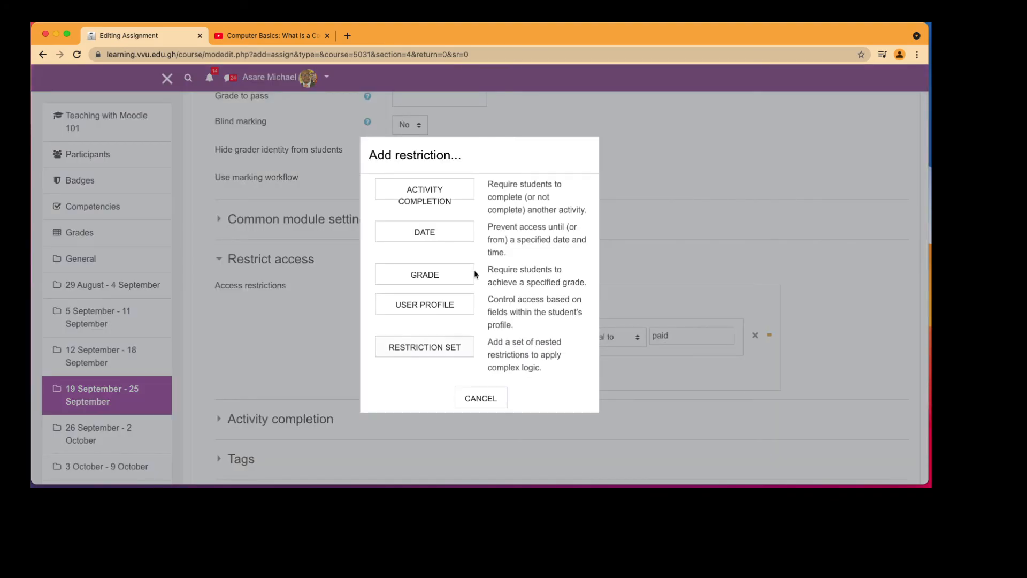
pyautogui.click(454, 229)
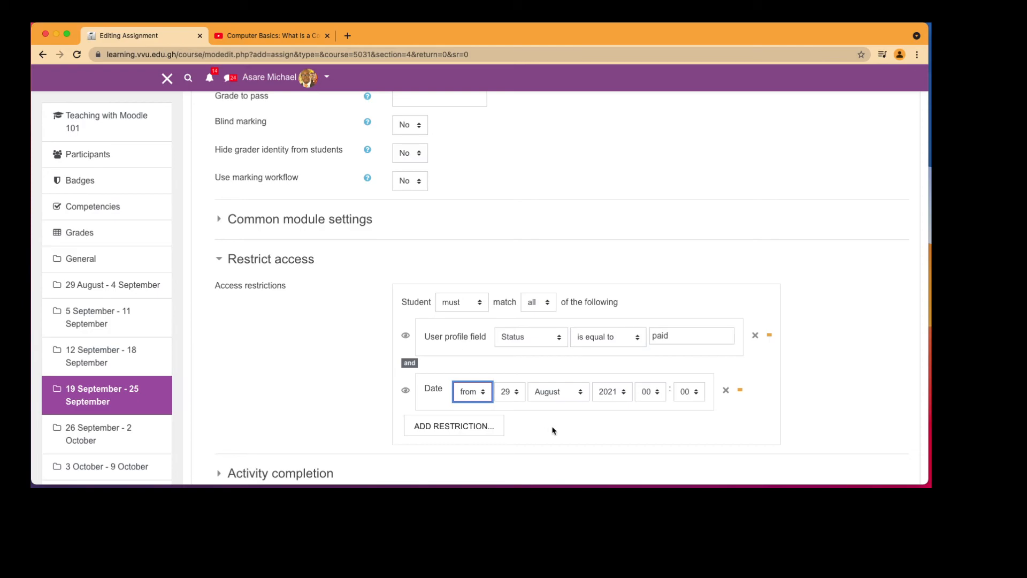
pyautogui.scroll(4, 579, 382)
pyautogui.scroll(10, 580, 383)
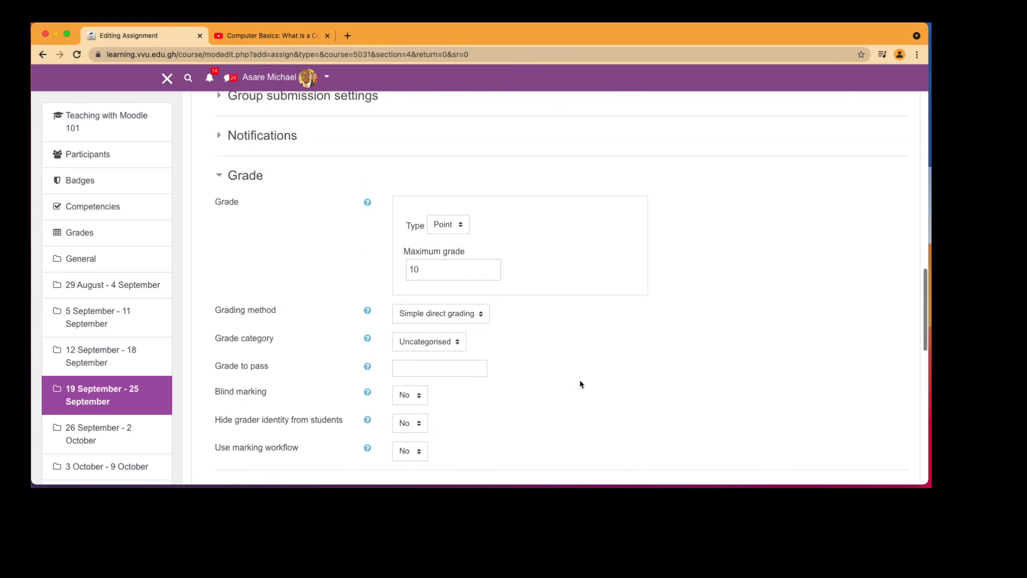
pyautogui.scroll(6, 580, 383)
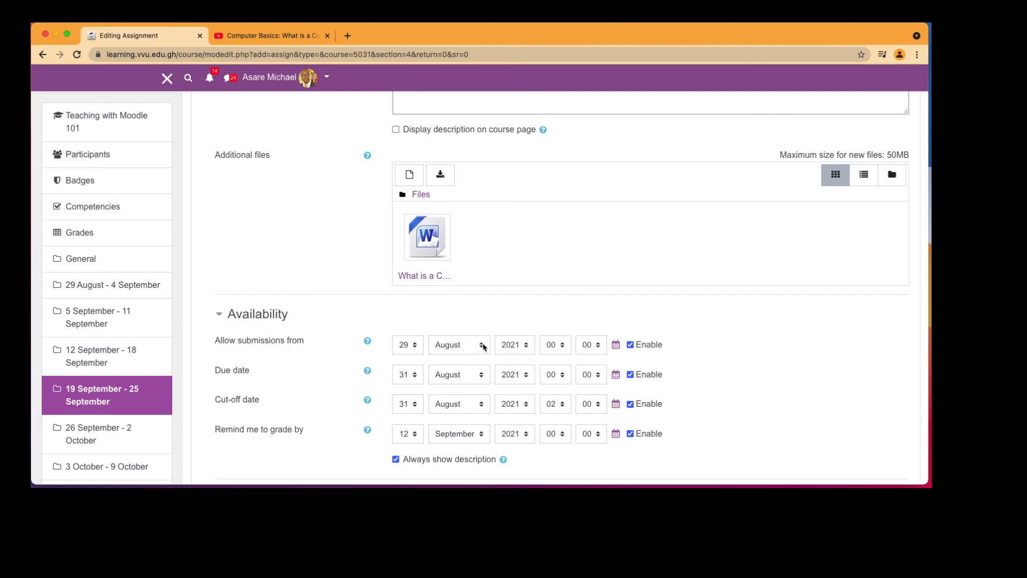
pyautogui.scroll(-12, 483, 346)
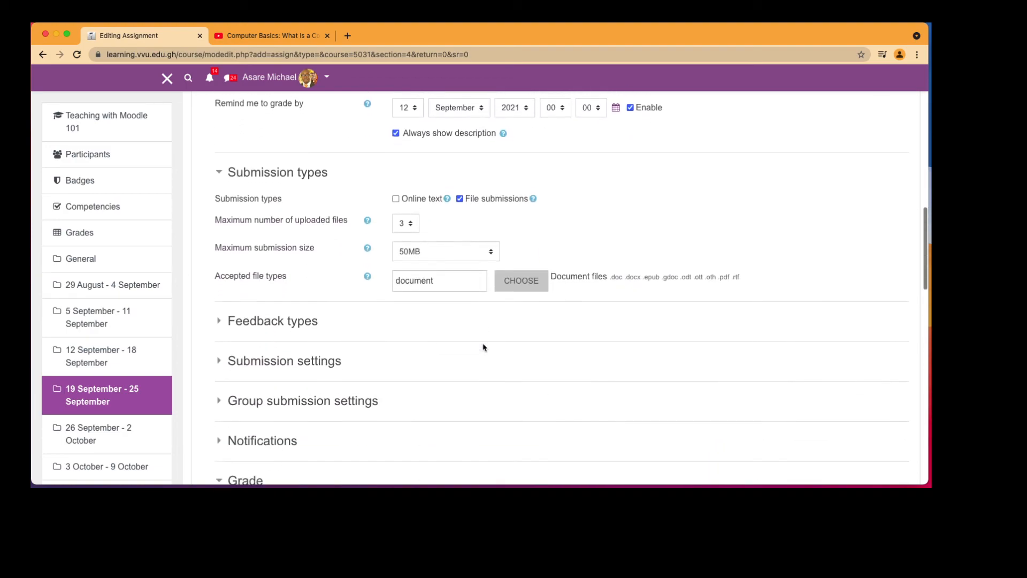
pyautogui.scroll(-6, 483, 346)
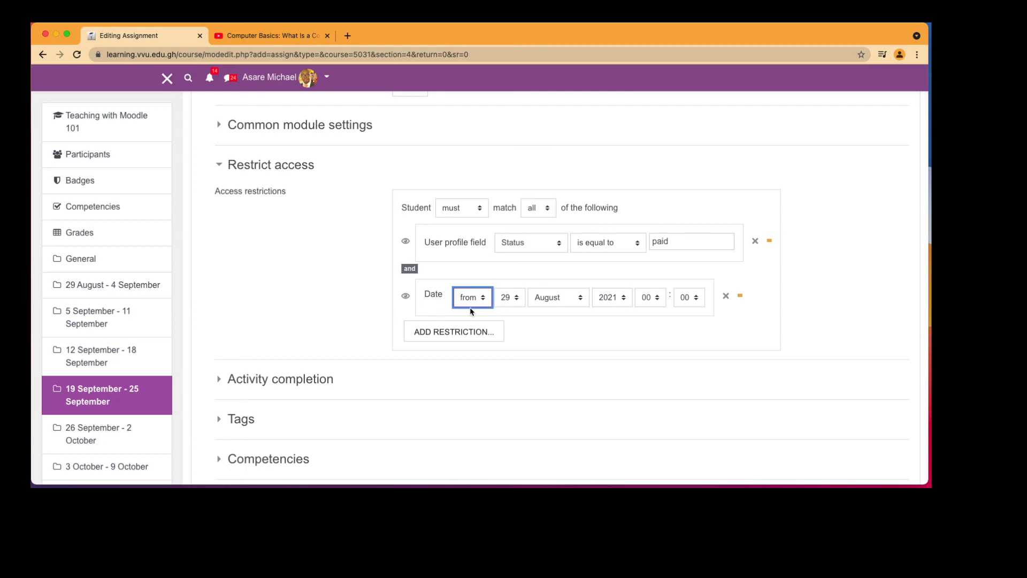
# Set the date restriction's start day to 30 August 2021, then save the assignment and return to the course.
pyautogui.click(516, 295)
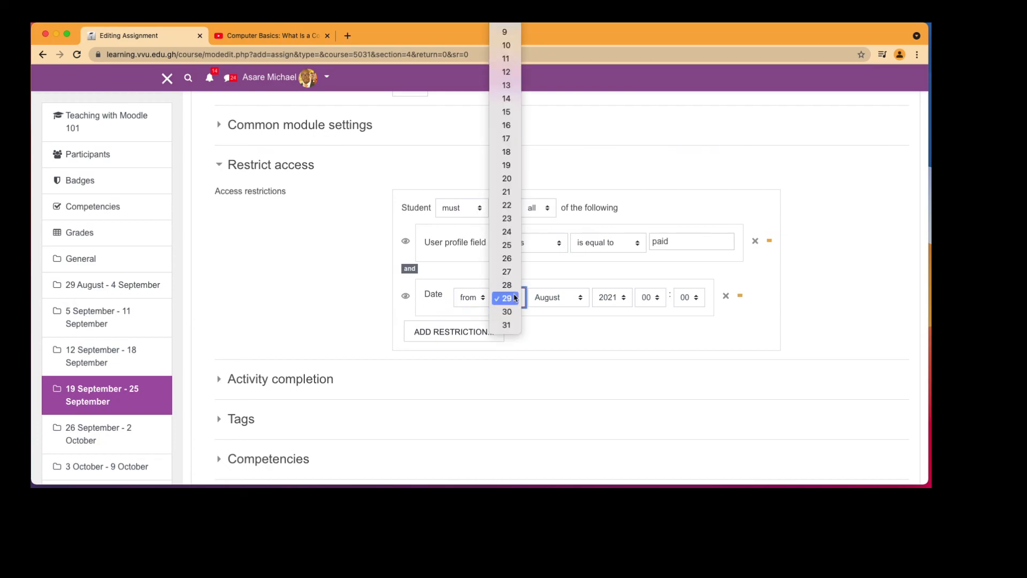
pyautogui.click(509, 325)
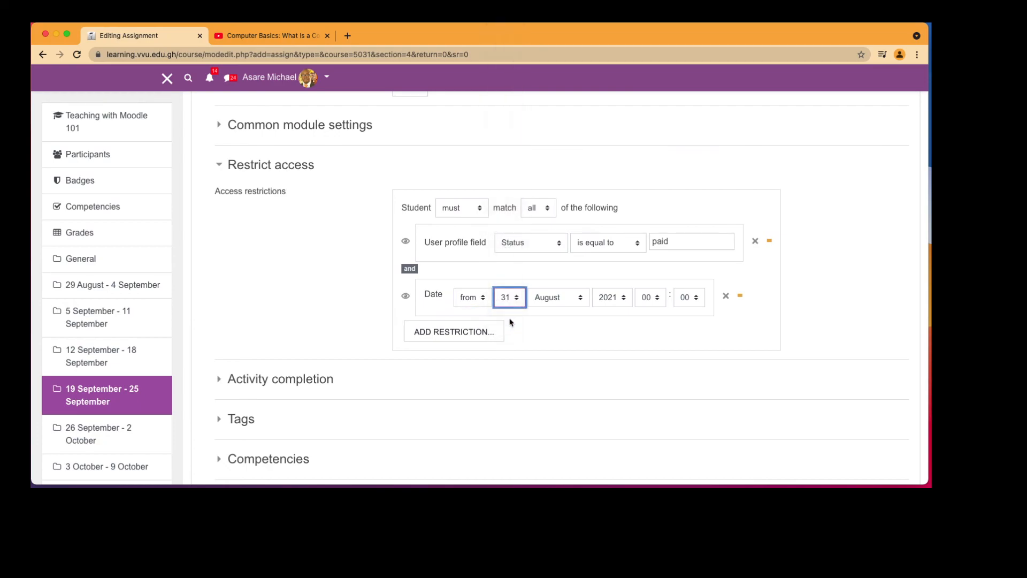
pyautogui.click(513, 299)
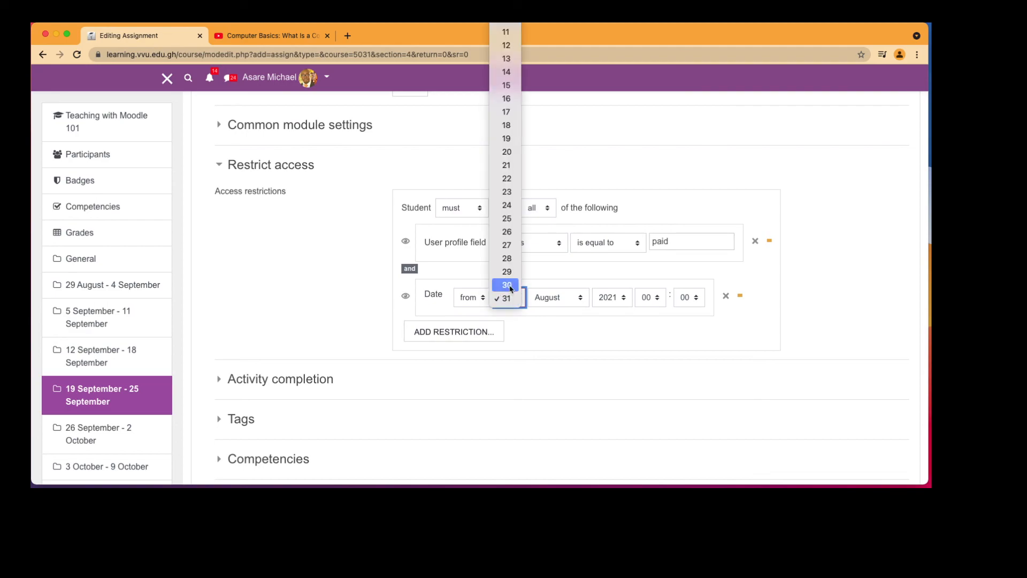
pyautogui.click(508, 285)
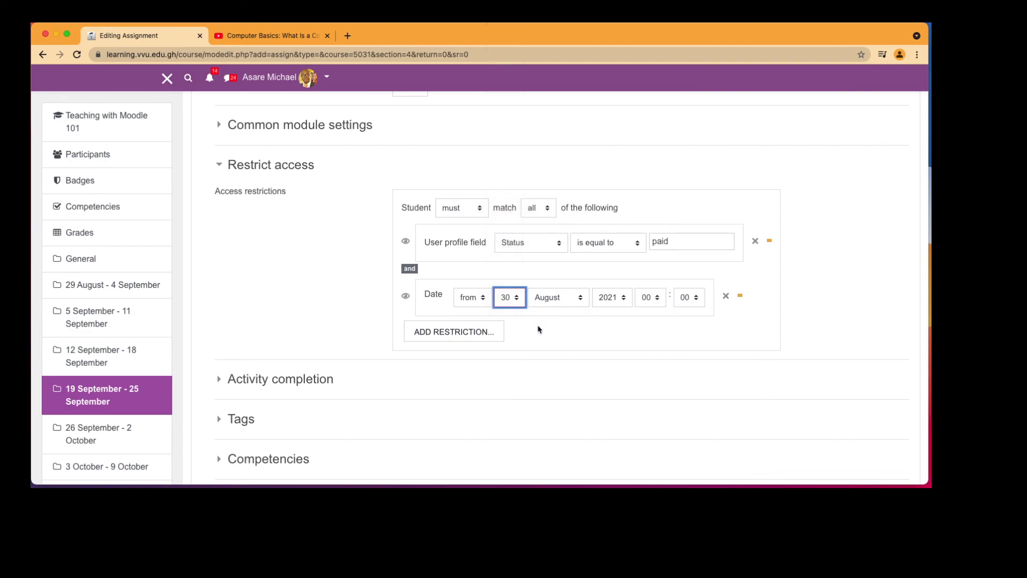
pyautogui.scroll(-5, 588, 383)
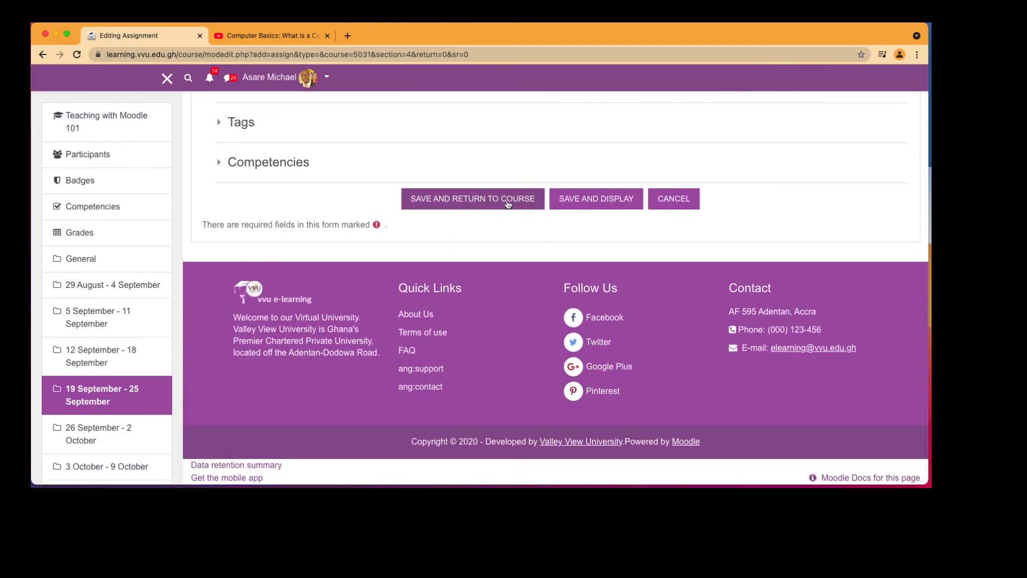
pyautogui.click(508, 204)
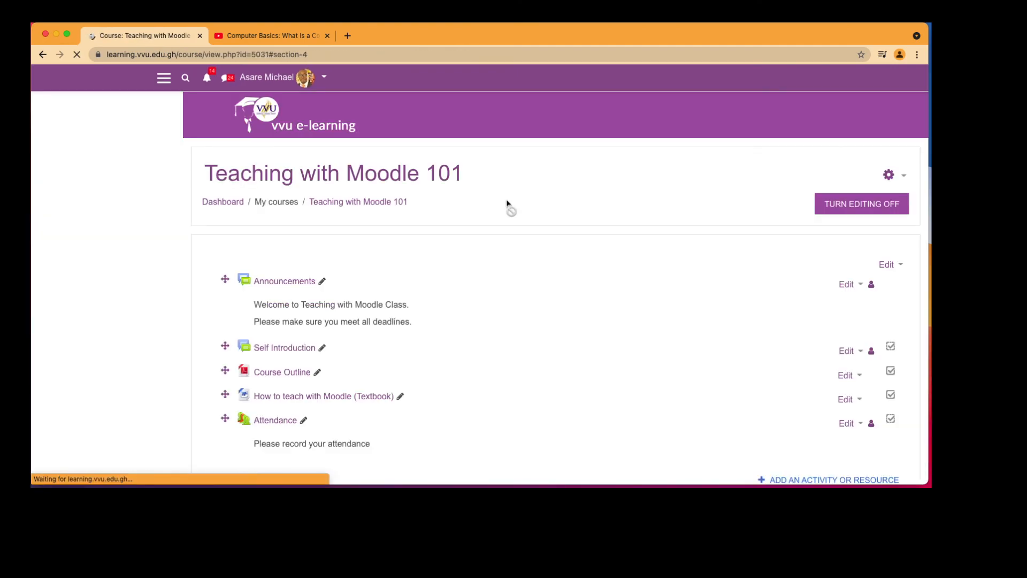